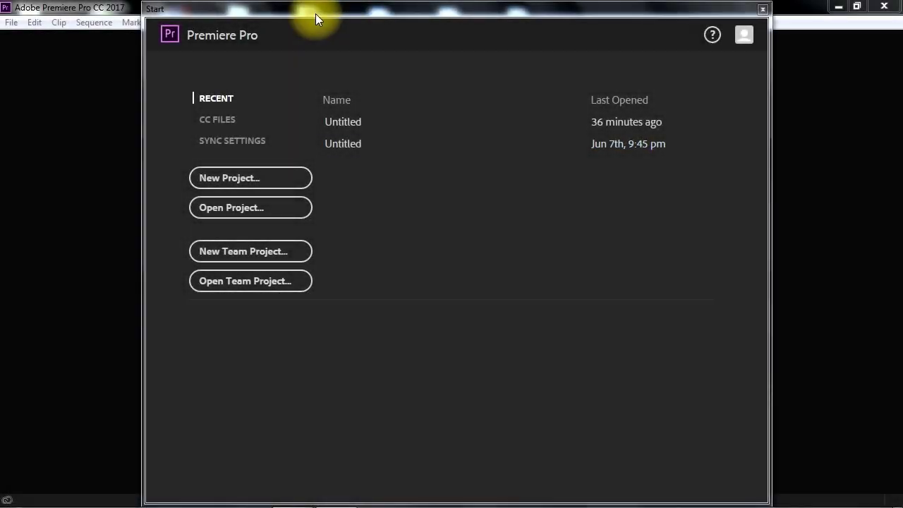
Step: Create a new Premiere project named 'dslr to Hevc' located on the Desktop
left_click(224, 182)
left_click(222, 181)
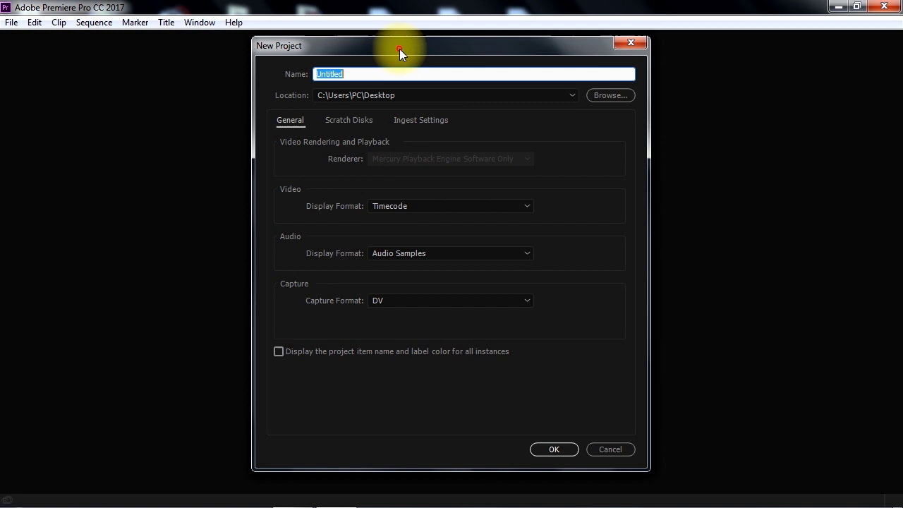
left_click_drag(399, 49, 389, 42)
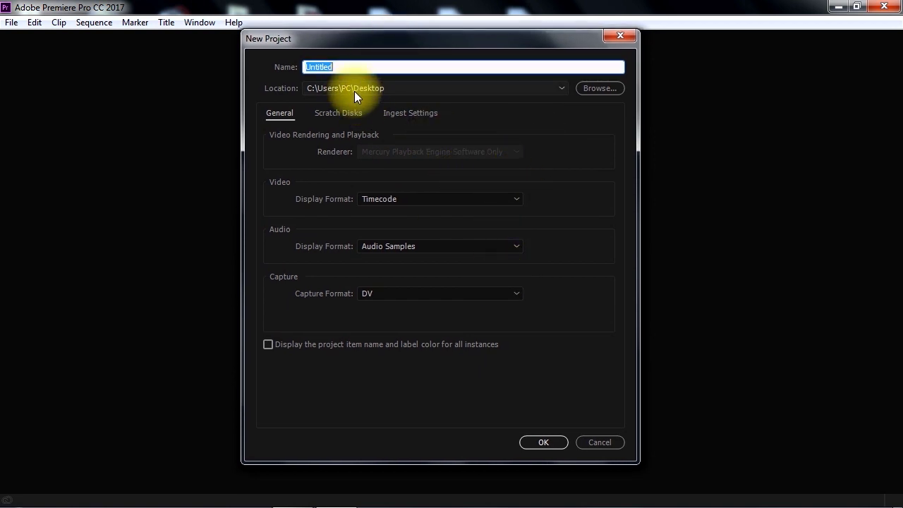
type("dslr to Hevc")
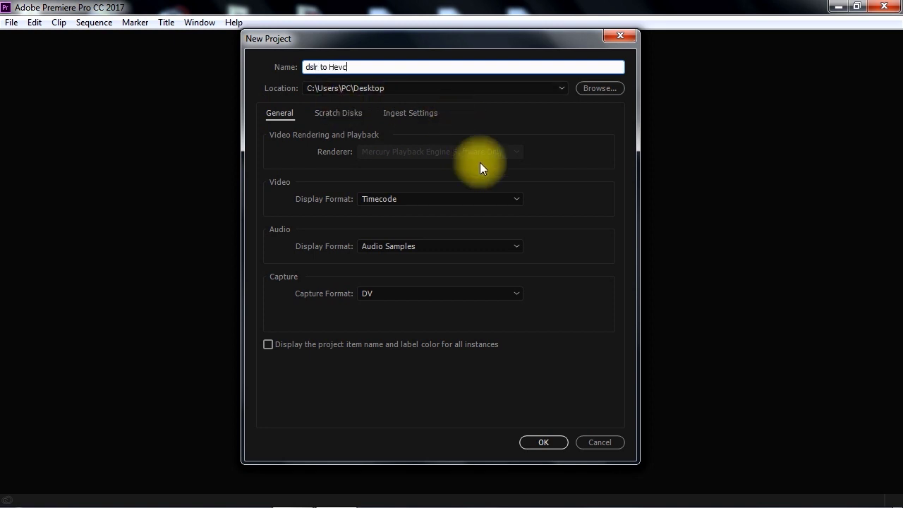
left_click(539, 442)
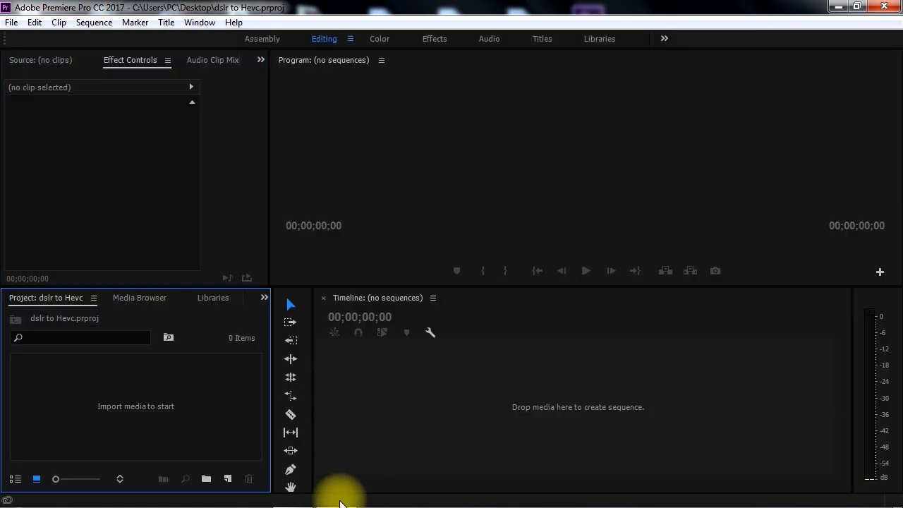
Step: Drag MVI_8879.MOV from the Canon DSLR VIDEOS folder into Premiere's Project panel
left_click(292, 493)
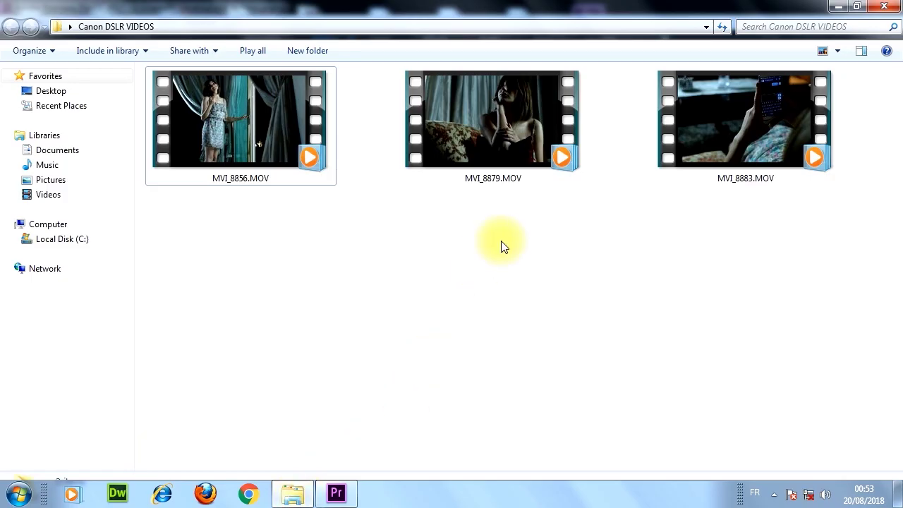
left_click(513, 174)
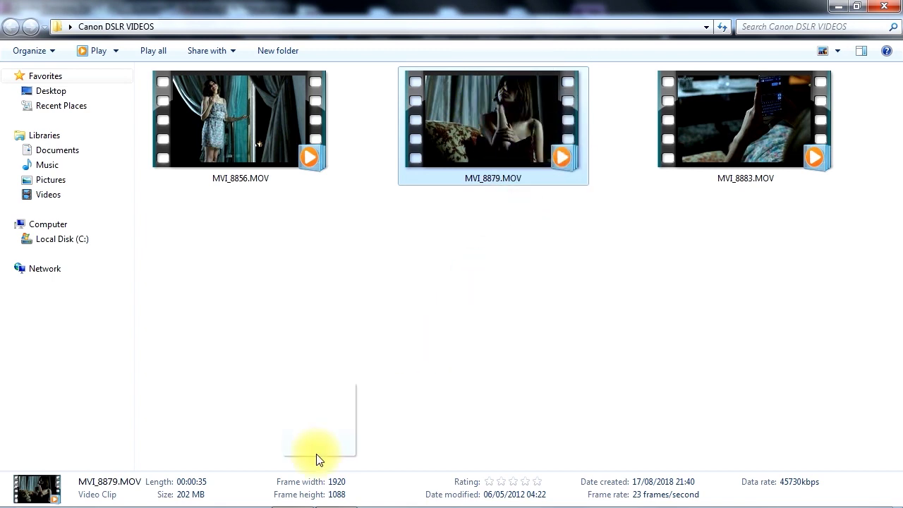
left_click_drag(316, 460, 141, 418)
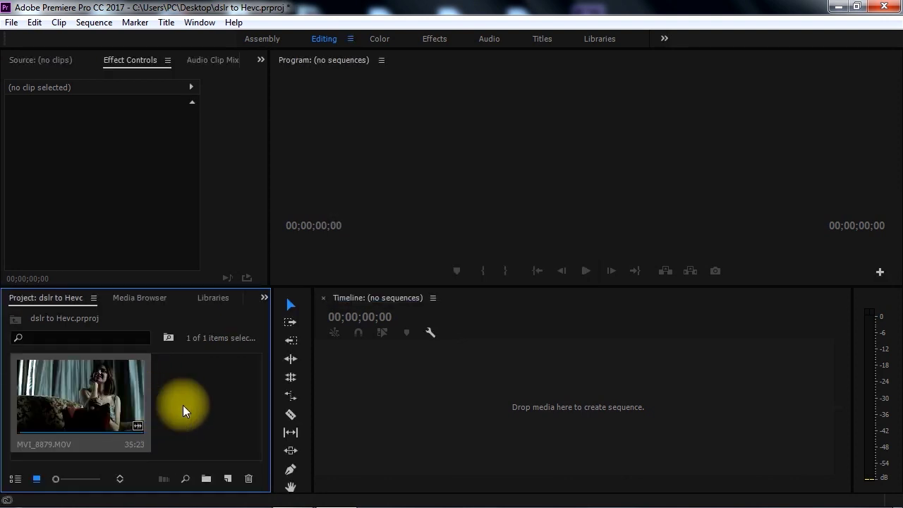
Step: Create the MVI_8879 sequence from the imported clip and open the File menu
right_click(100, 393)
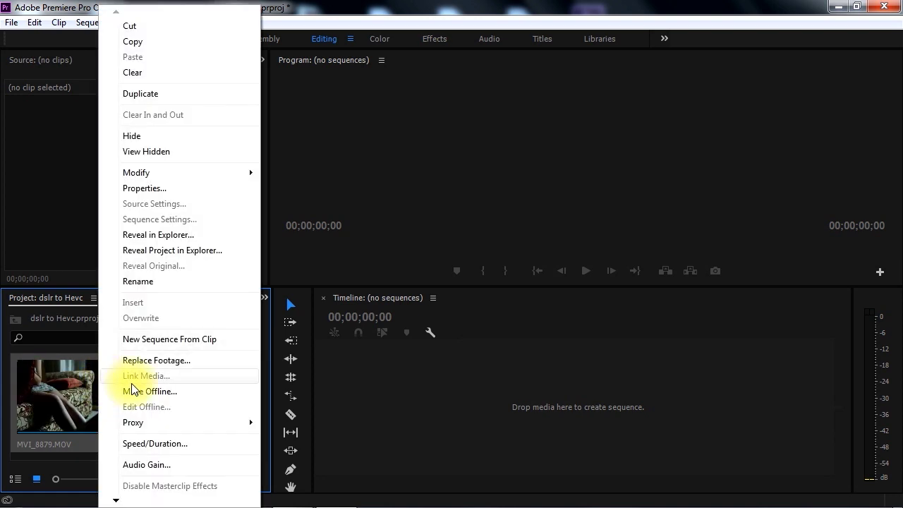
left_click(159, 339)
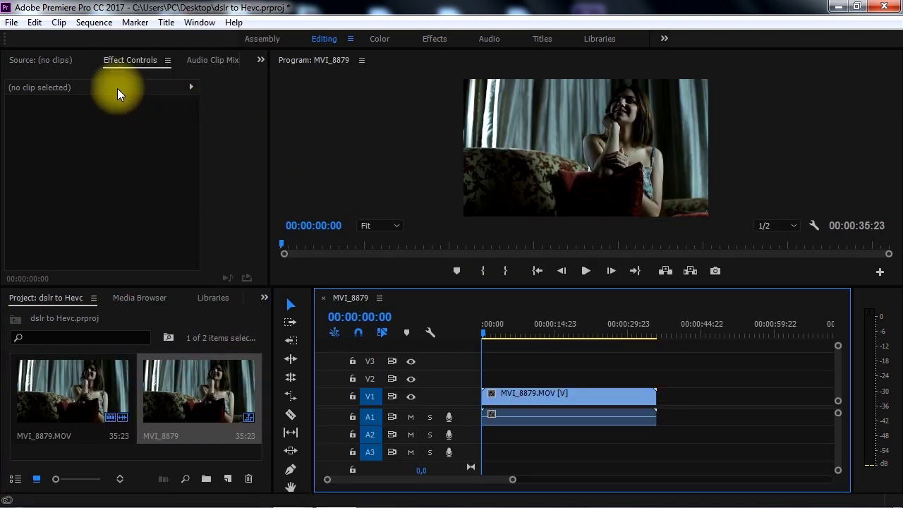
left_click(12, 23)
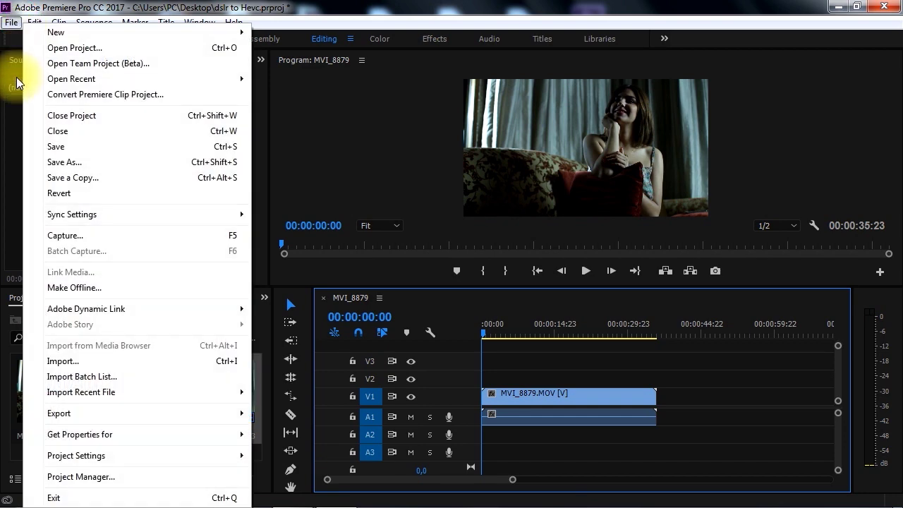
mouse_move(59, 413)
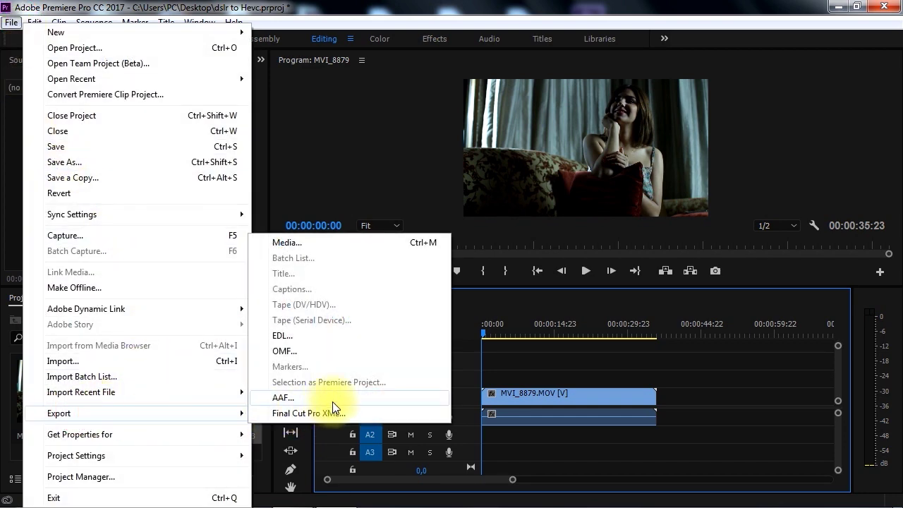
Step: In Export Media, choose HEVC (H.265) format and keep the Match Source - High Bitrate preset
left_click(343, 245)
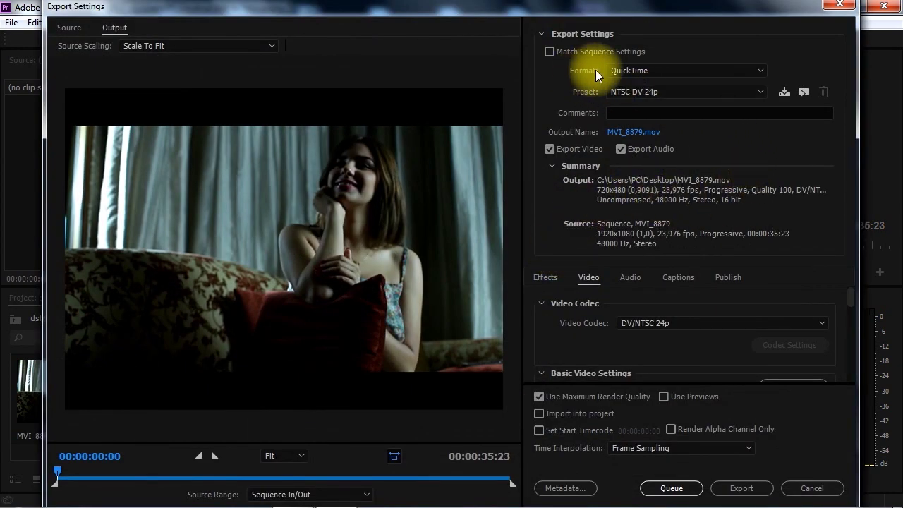
left_click(697, 72)
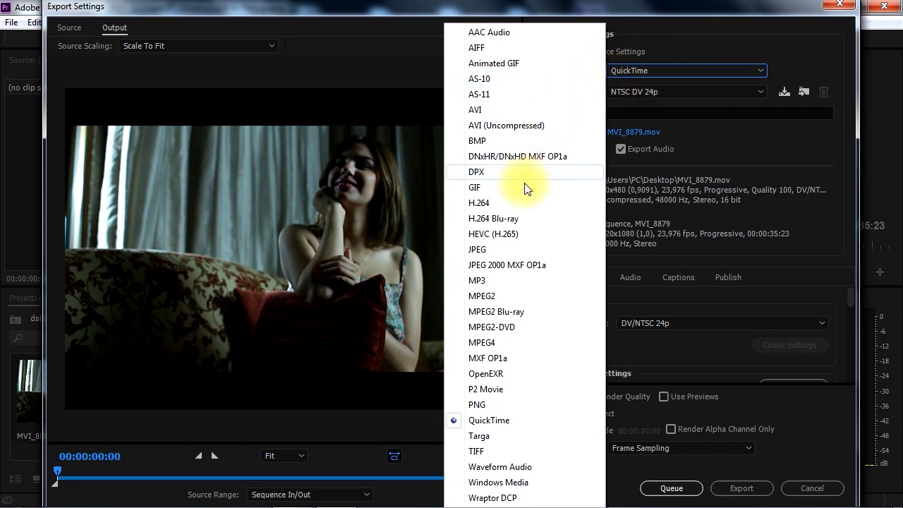
left_click(534, 235)
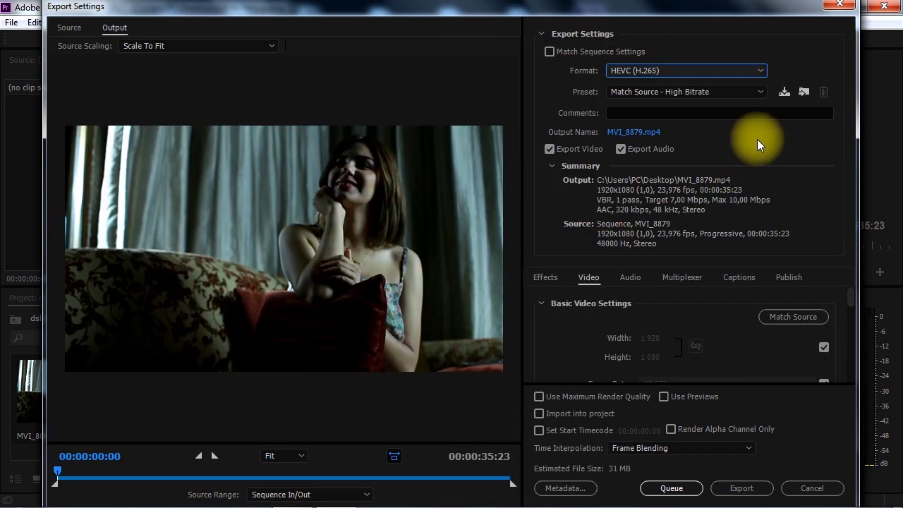
left_click(660, 92)
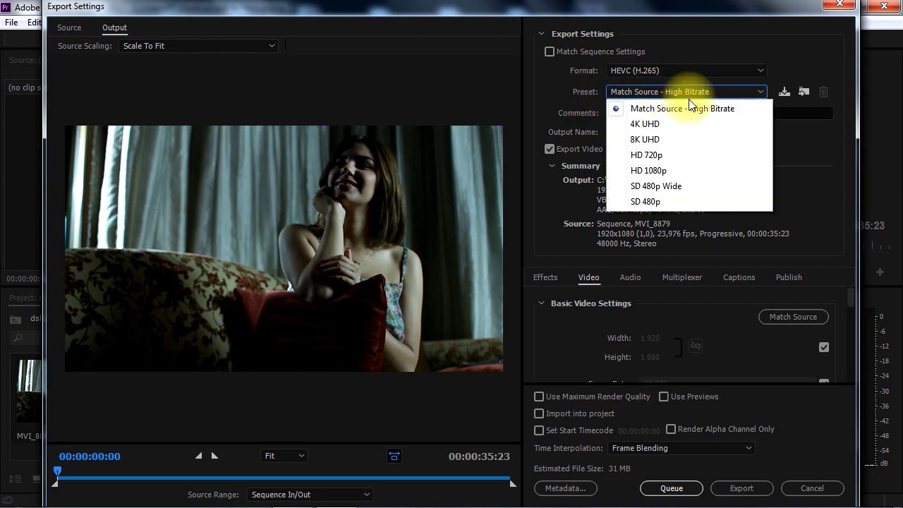
left_click(726, 110)
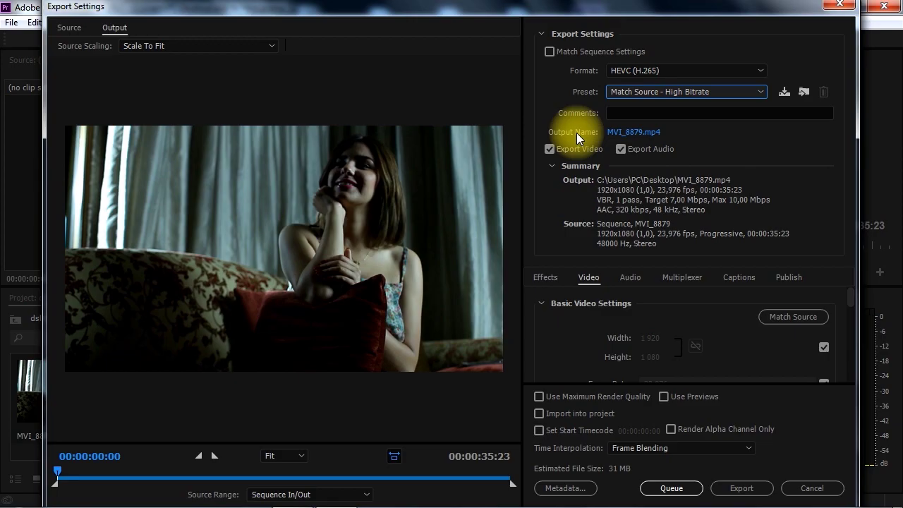
Step: Save the export output as HEVC RENDER.mp4 in the Canon DSLR VIDEOS folder
left_click(610, 133)
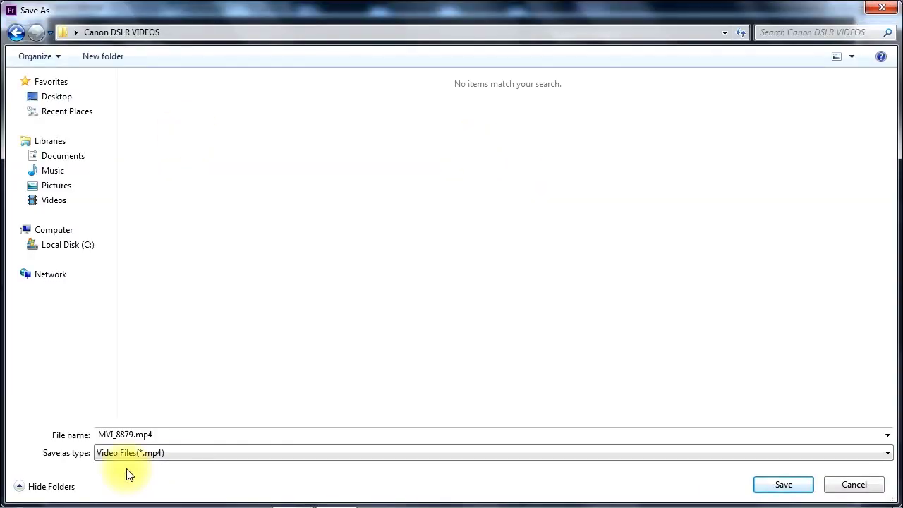
left_click(134, 434)
type("H")
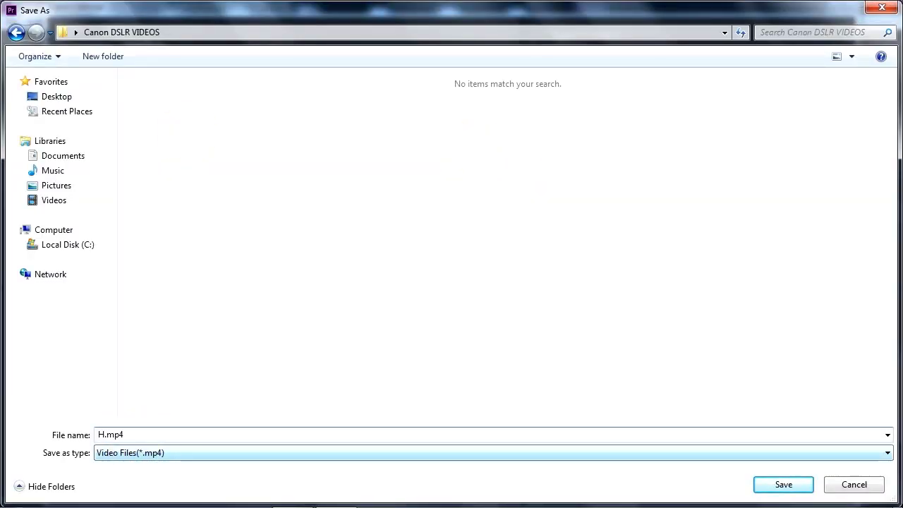
type("EVC RENDER")
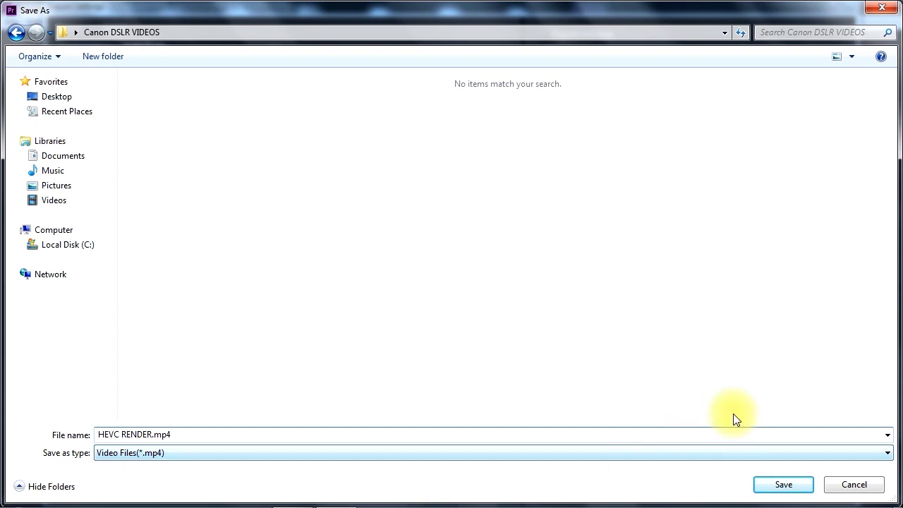
left_click(784, 485)
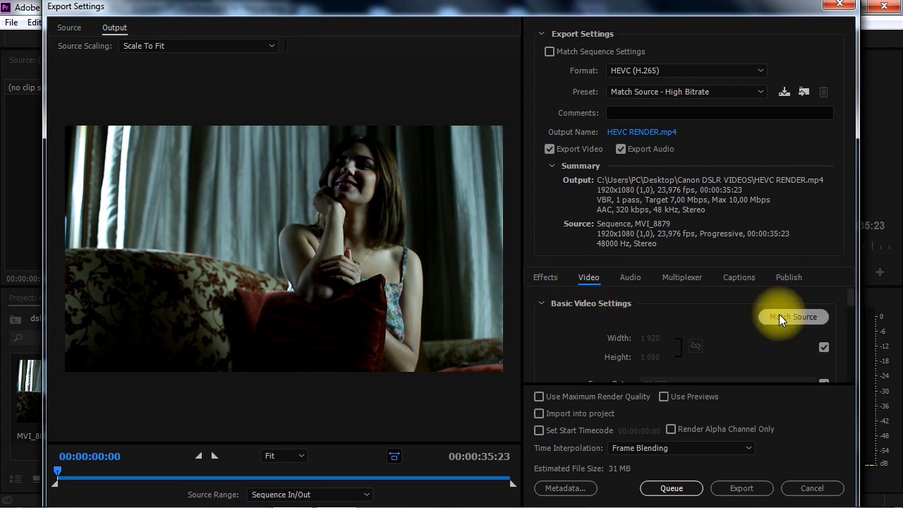
Step: Switch the HEVC encoding tier to High and enable Render at Maximum Depth
mouse_move(850, 297)
left_mouse_down()
mouse_move(852, 305)
mouse_move(805, 330)
left_mouse_up()
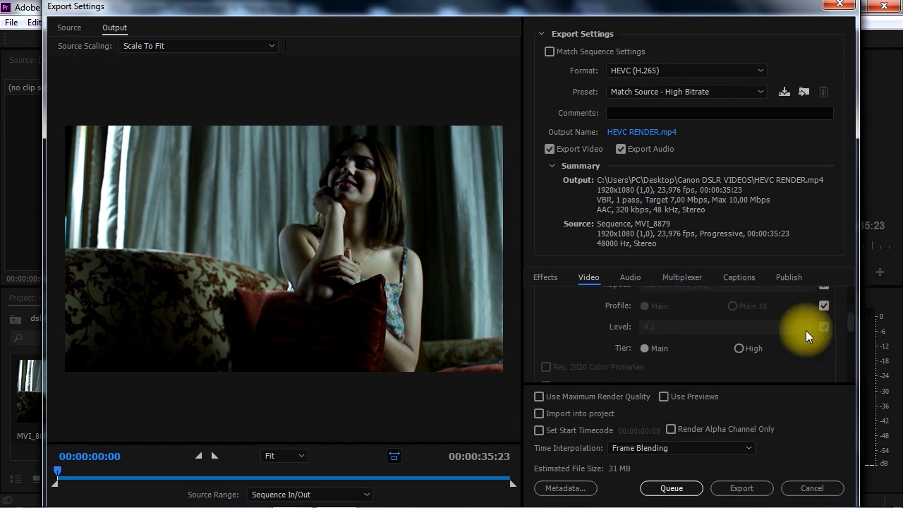
left_click(739, 347)
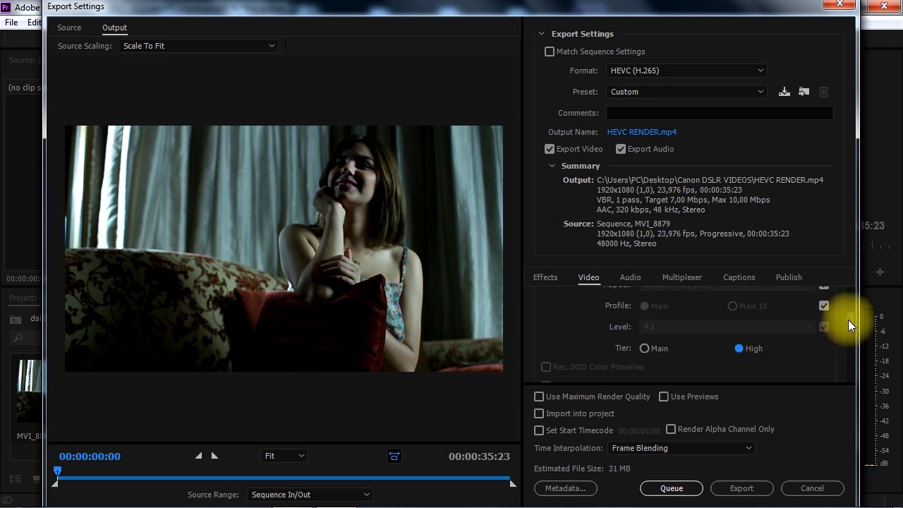
scroll(849, 324, "down", 2)
scroll(849, 331, "down", 1)
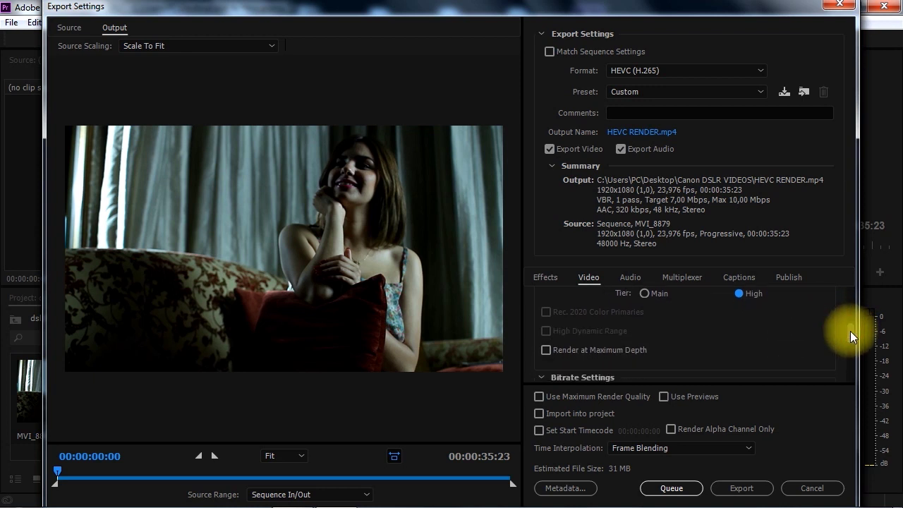
left_click(546, 351)
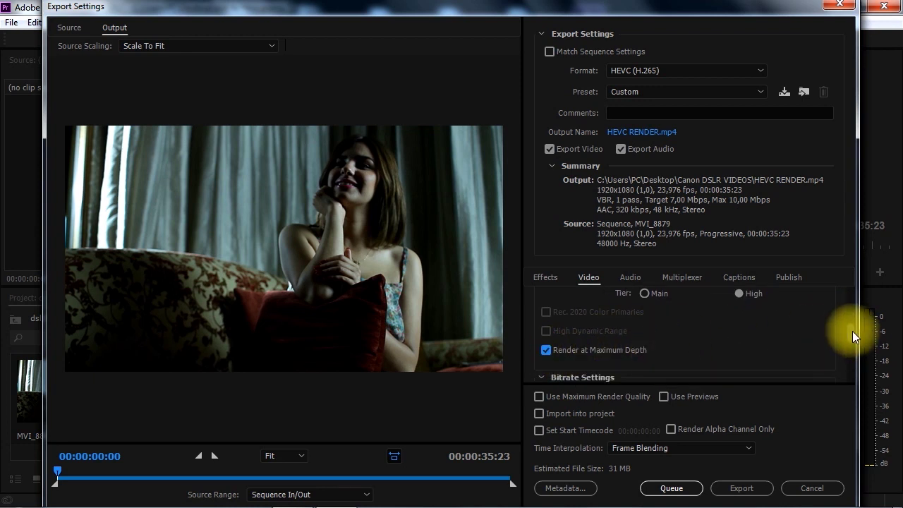
scroll(850, 337, "down", 1)
scroll(849, 343, "down", 2)
scroll(849, 345, "down", 1)
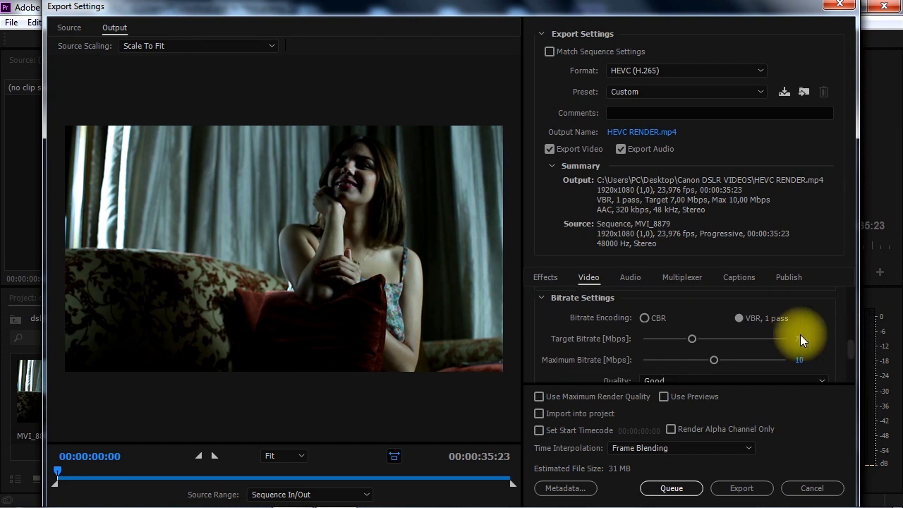
Step: Use VBR 1 pass with a 1 Mbps target and maximum bitrate
left_click(742, 319)
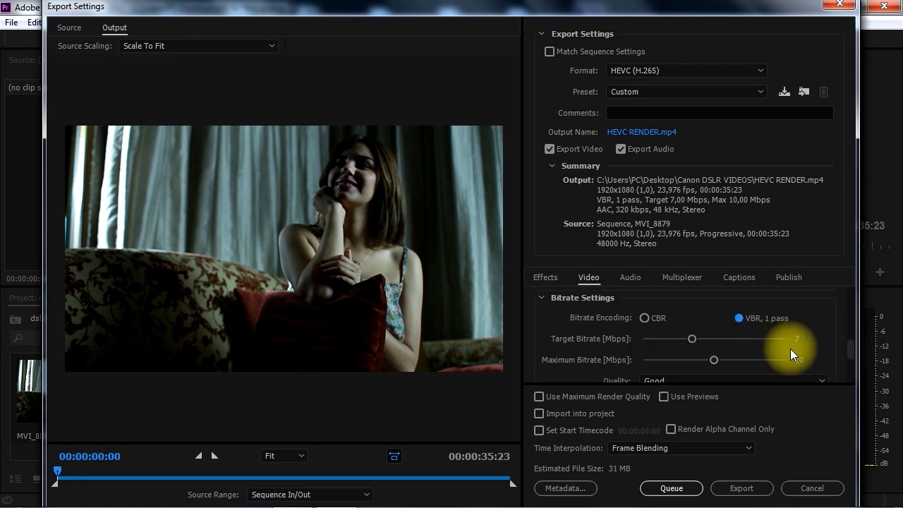
left_click(797, 339)
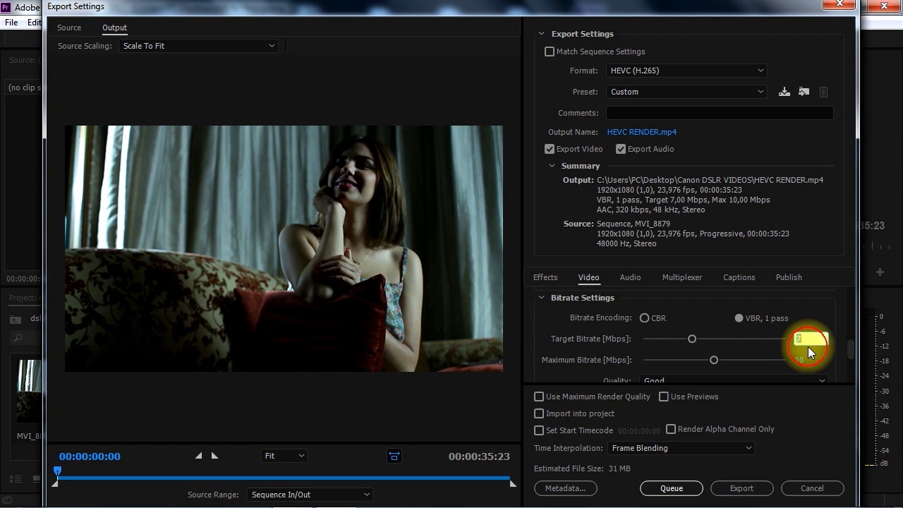
type("1")
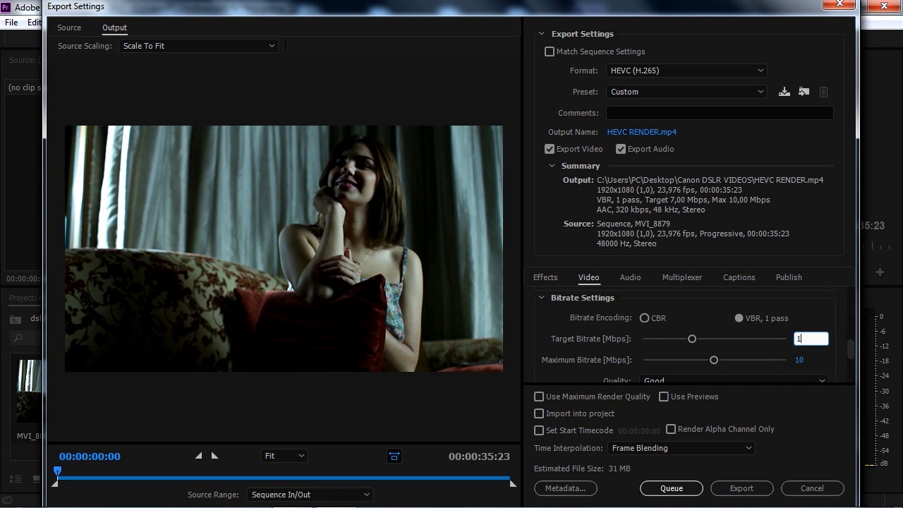
left_click(801, 360)
type("1")
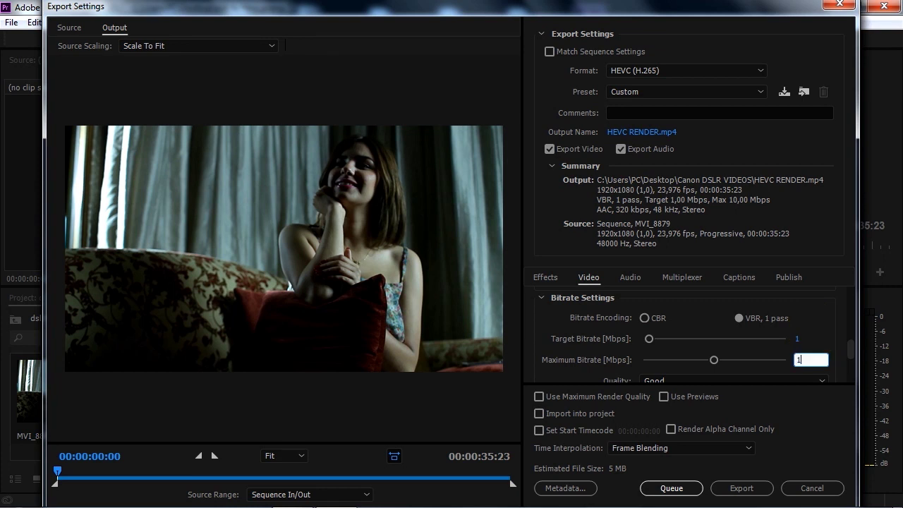
left_click(825, 314)
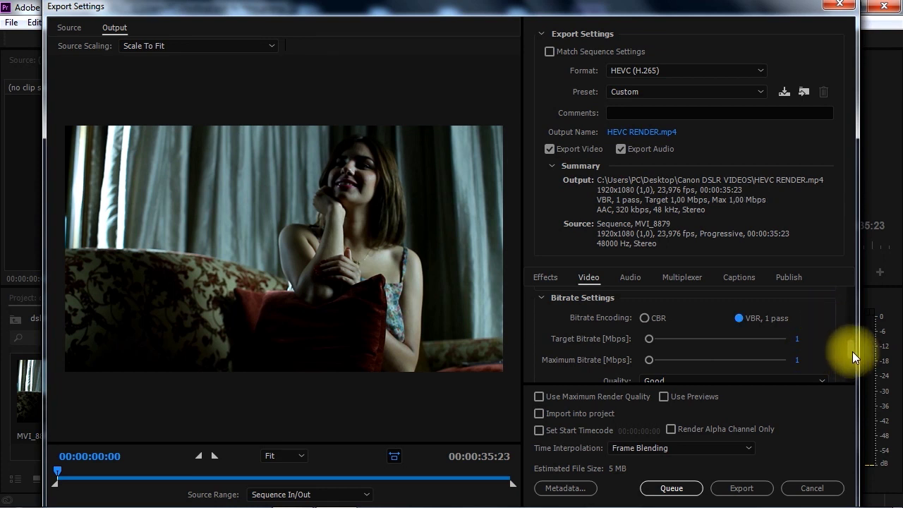
Step: Set encoding quality to Highest (slowest) and turn on Use Maximum Render Quality
scroll(851, 349, "down", 1)
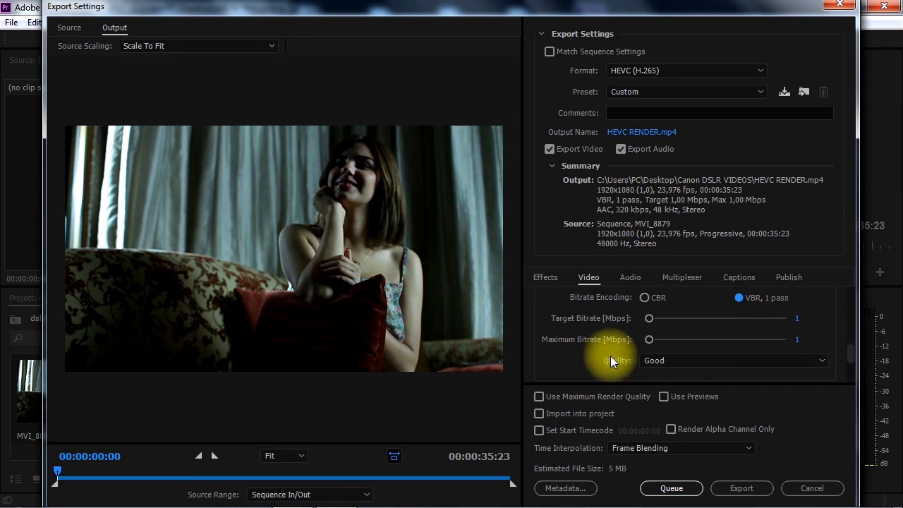
left_click(735, 361)
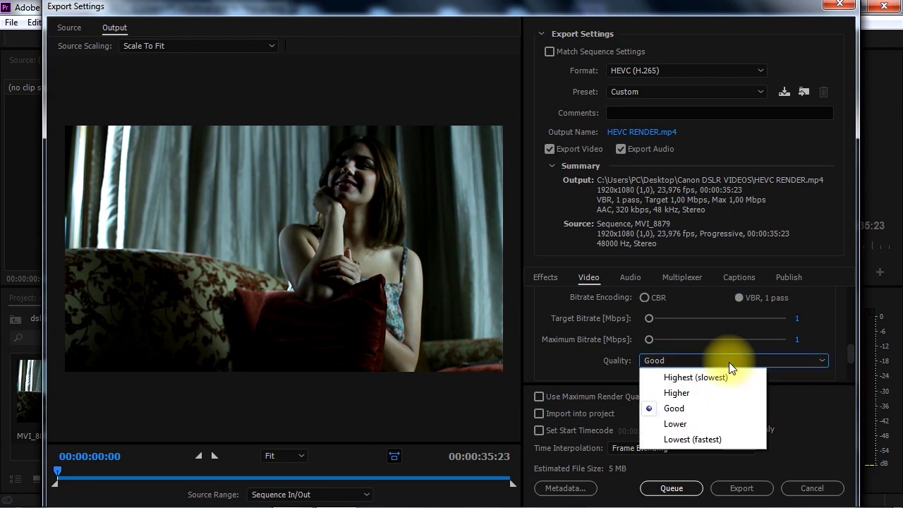
left_click(688, 380)
scroll(850, 352, "down", 3)
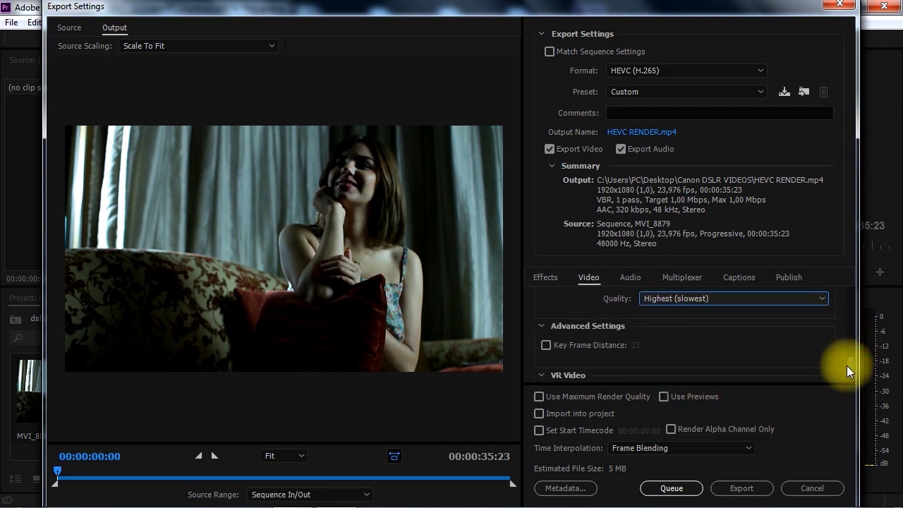
left_click_drag(846, 366, 847, 372)
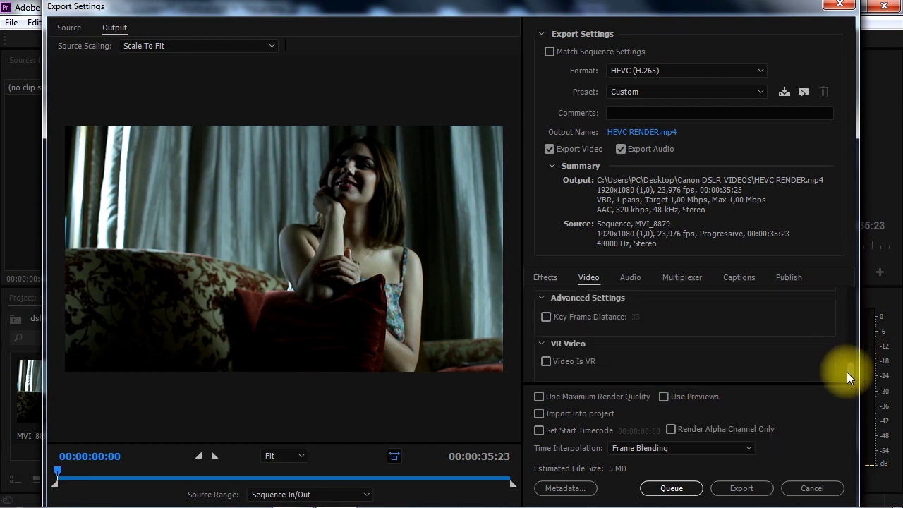
left_click(549, 397)
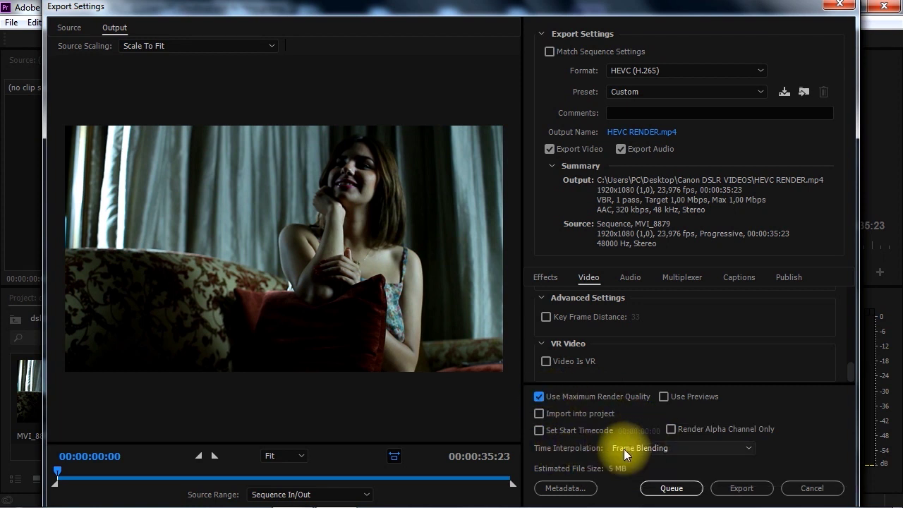
left_click(703, 450)
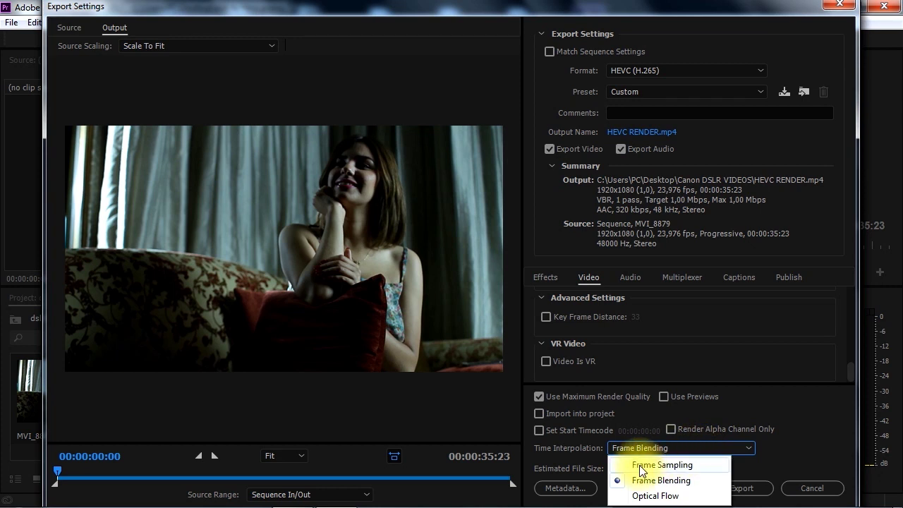
Step: Set time interpolation to Frame Sampling and the audio sample rate to 44100 Hz
left_click(676, 465)
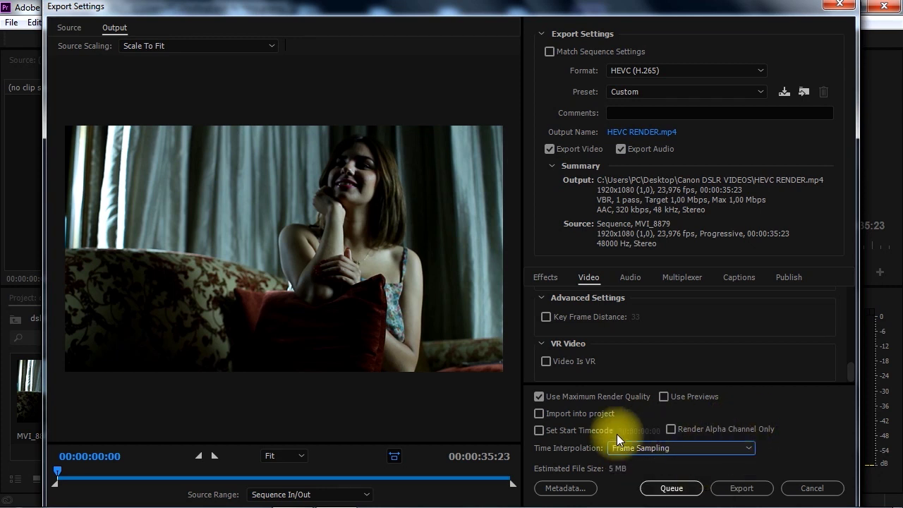
left_click(643, 280)
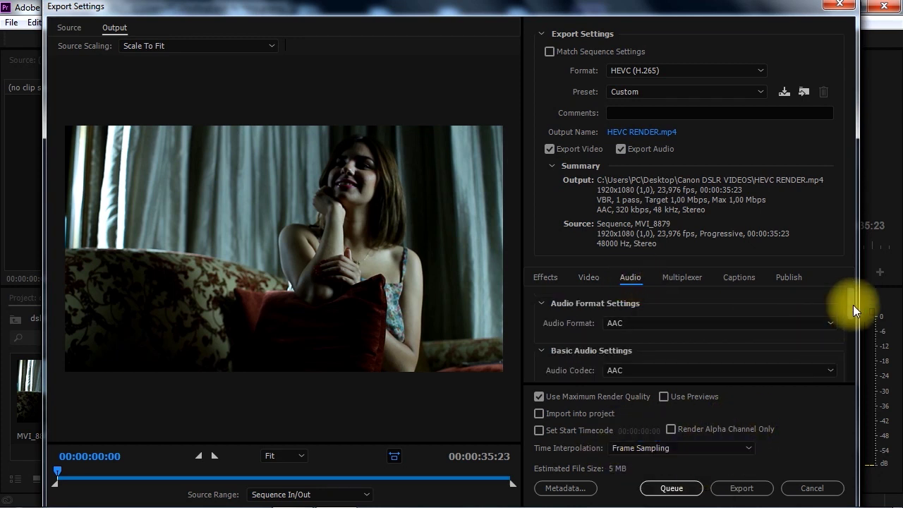
left_click_drag(853, 306, 854, 332)
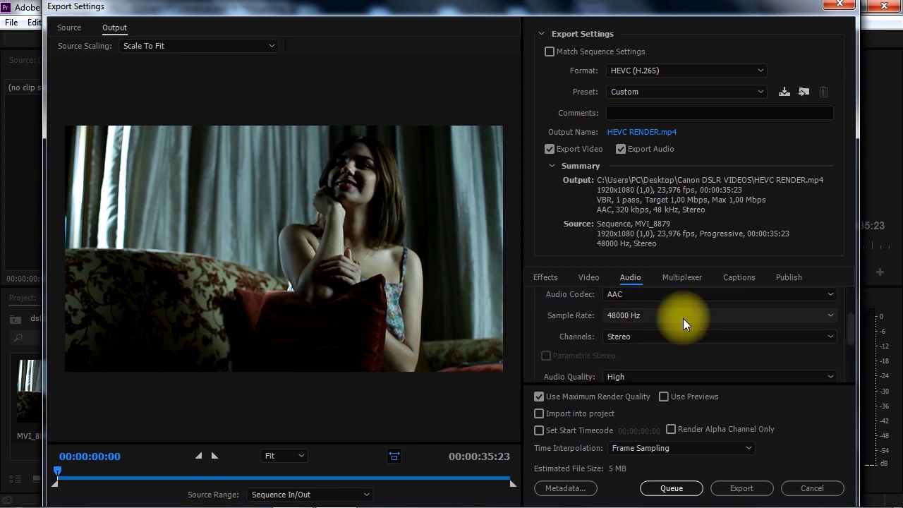
left_click(645, 315)
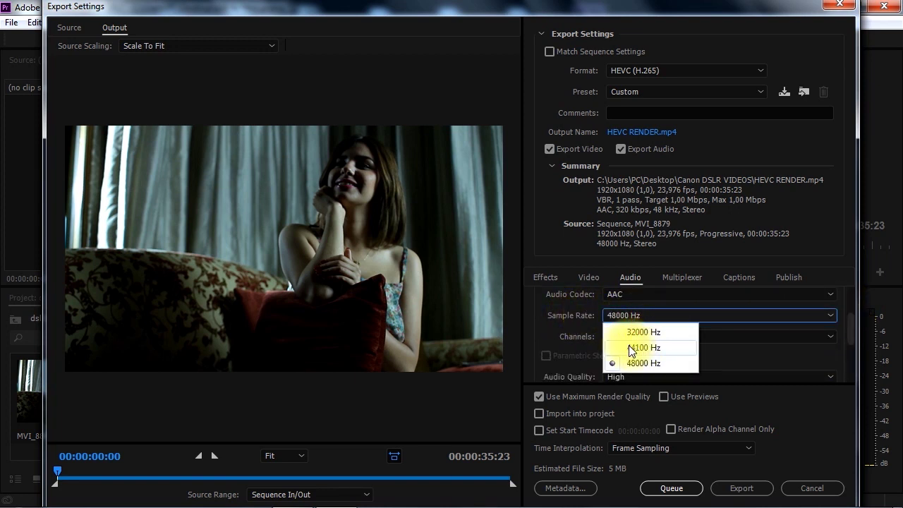
left_click(629, 346)
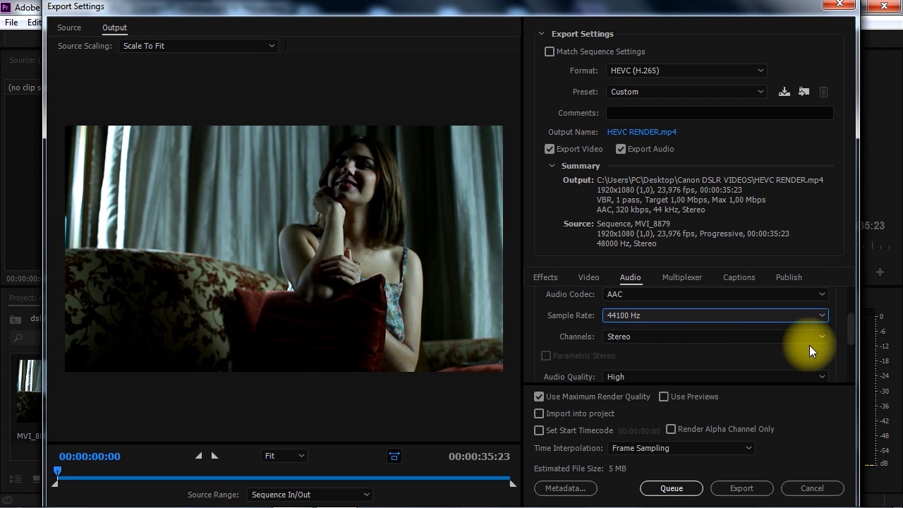
left_click_drag(852, 327, 847, 337)
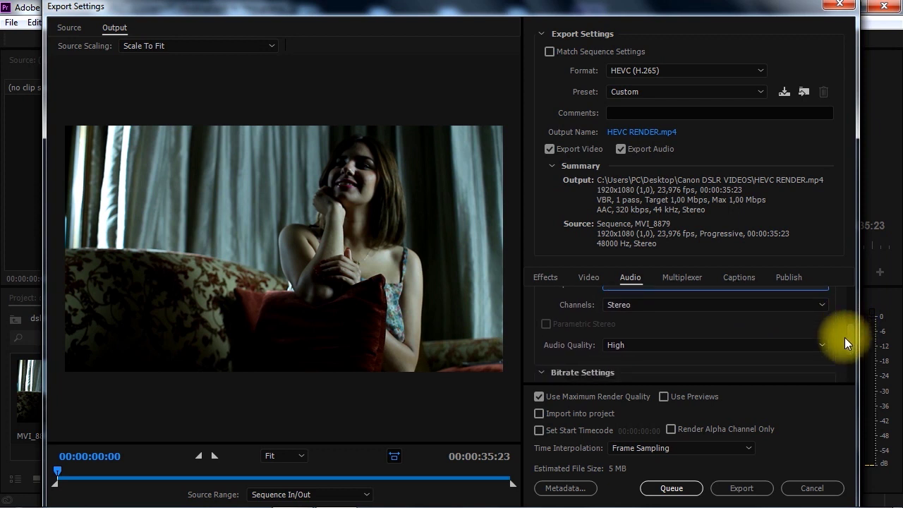
Step: Keep Stereo channels and High audio quality, and set the audio bitrate to 256 kbps
left_click(641, 305)
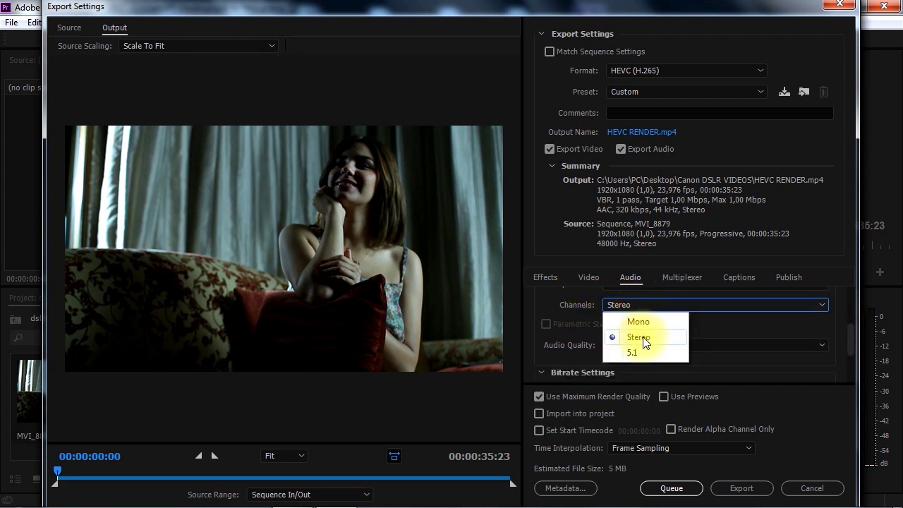
left_click(676, 334)
left_click_drag(852, 333, 851, 341)
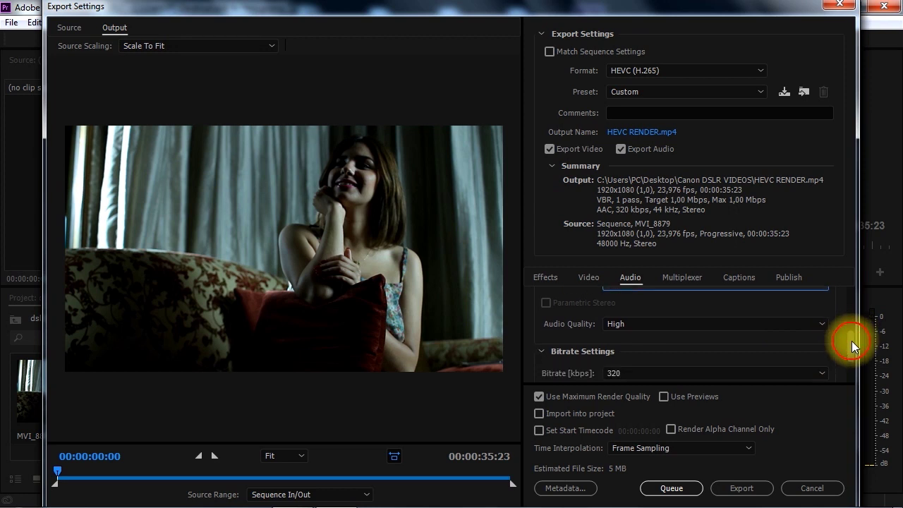
left_click(659, 322)
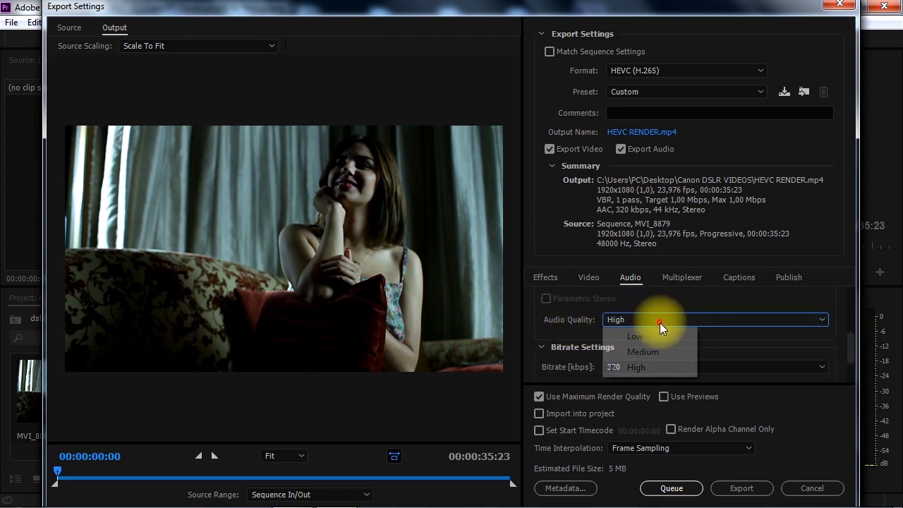
left_click(642, 365)
left_click_drag(852, 341, 849, 358)
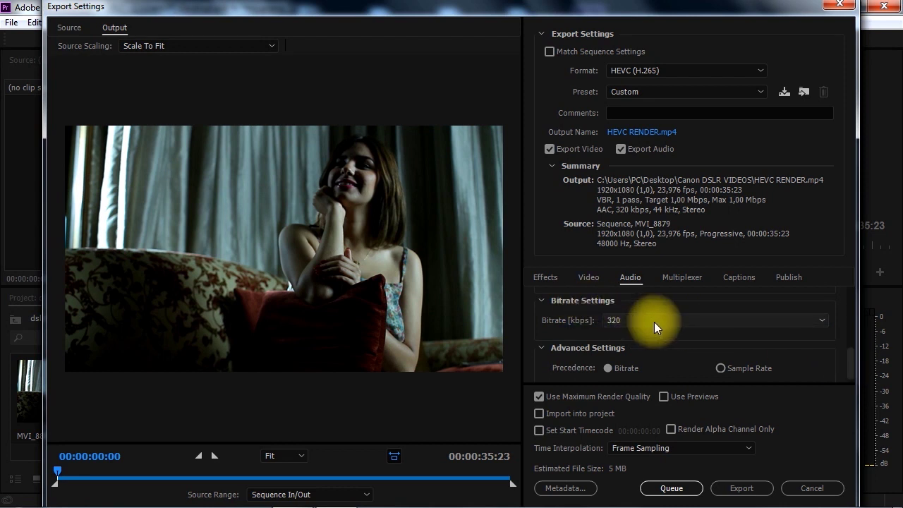
left_click(654, 321)
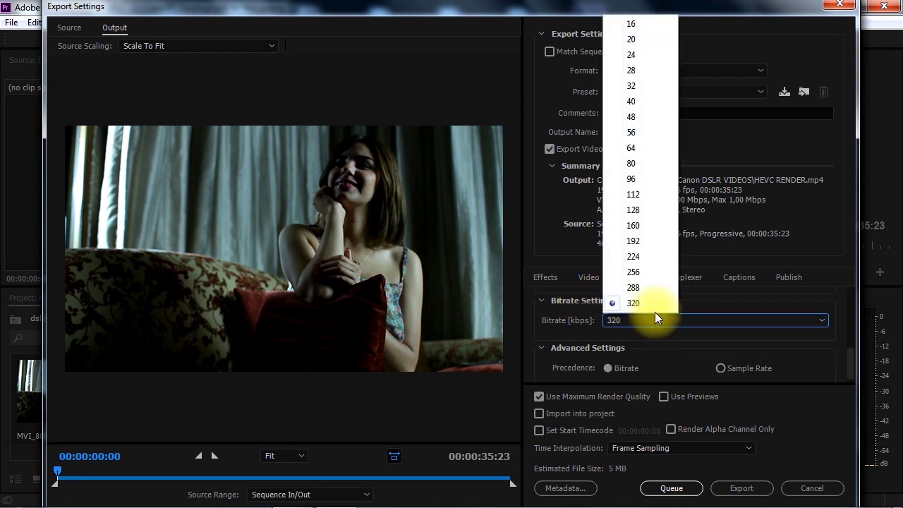
left_click(635, 272)
mouse_move(845, 354)
left_mouse_down()
mouse_move(840, 297)
mouse_move(842, 323)
left_mouse_up()
Step: Confirm the MP4 multiplexer, review the video bitrate settings, and start the export
left_click(678, 276)
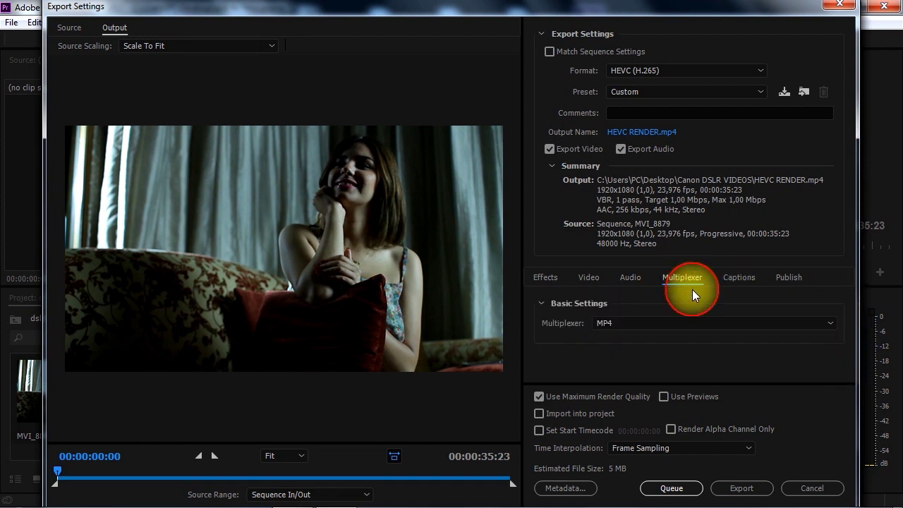
left_click(637, 325)
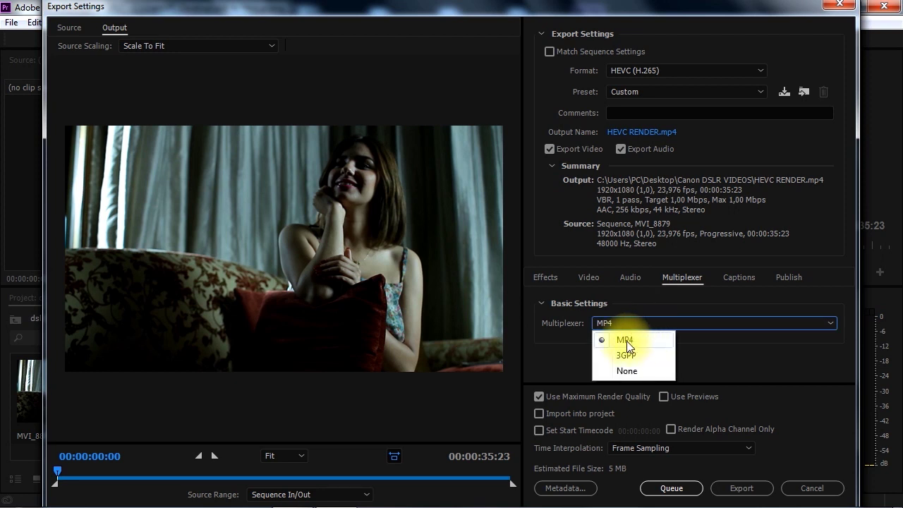
left_click(628, 339)
left_click(589, 277)
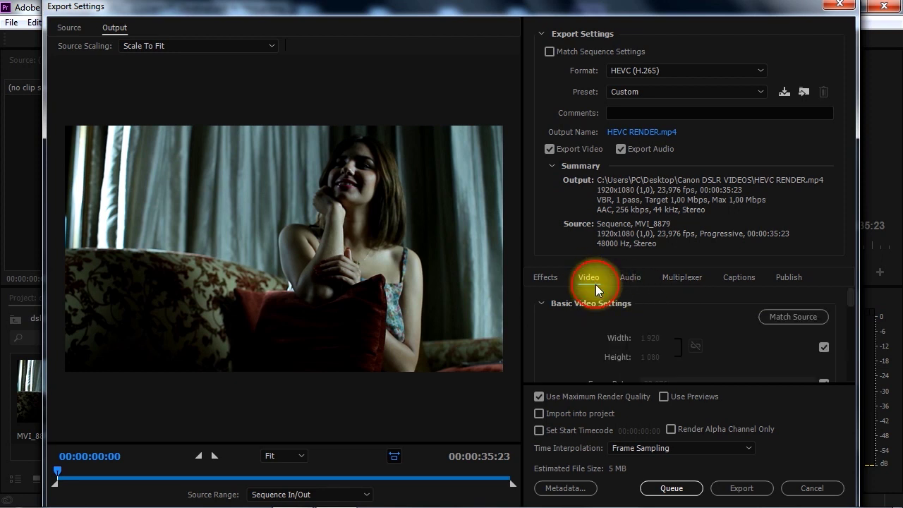
left_click_drag(849, 299, 841, 362)
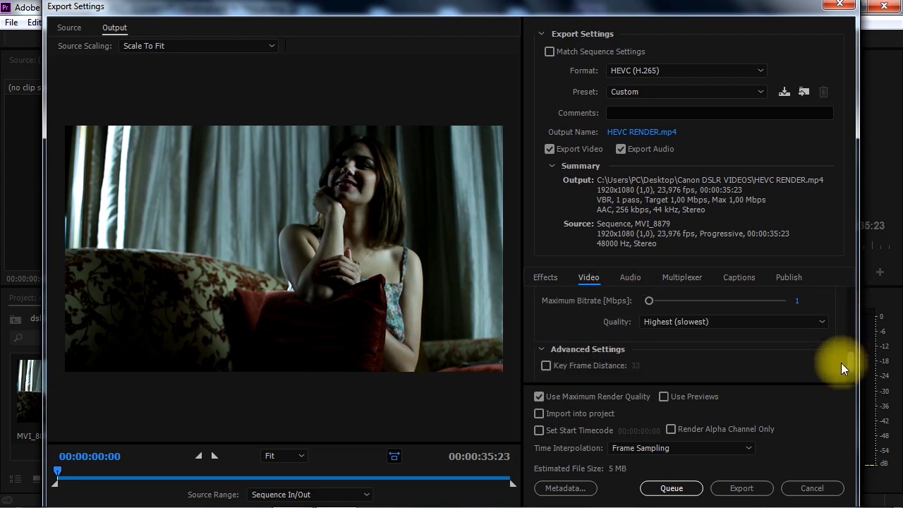
scroll(697, 363, "up", 2)
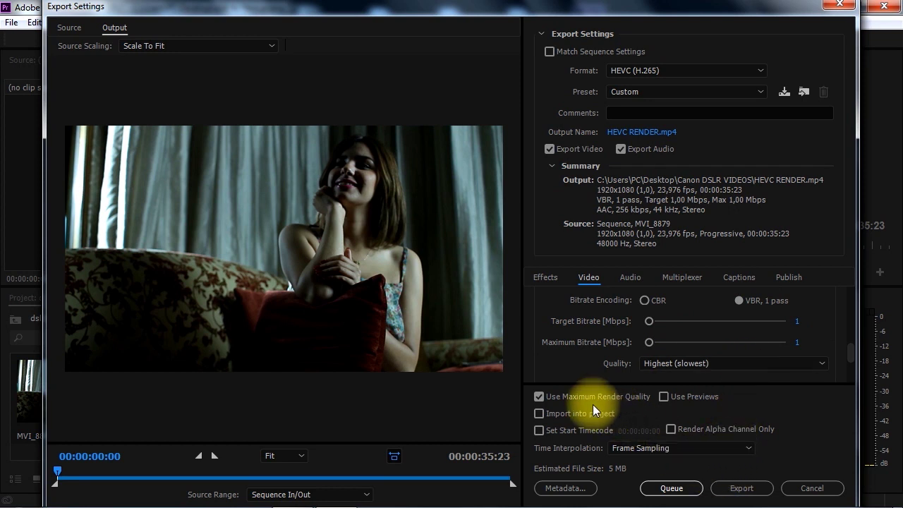
left_click(753, 487)
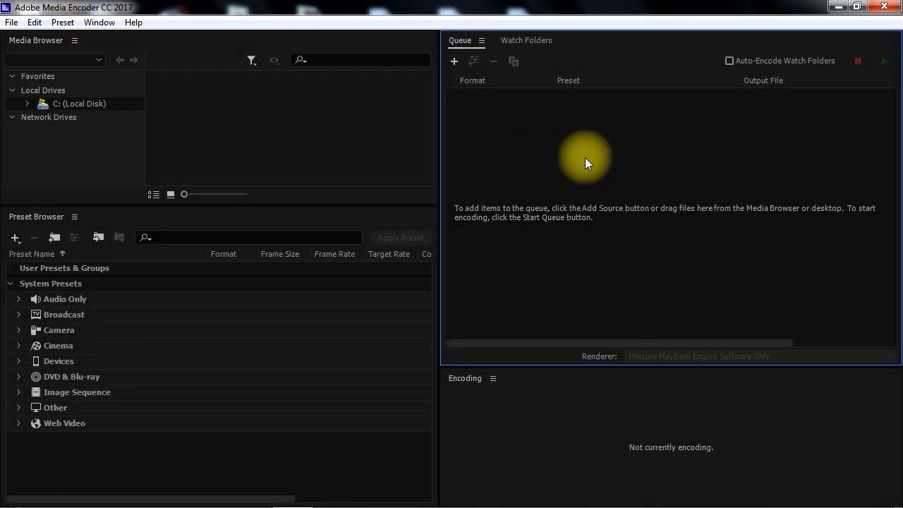
Step: Add MVI_8879.MOV from Canon DSLR VIDEOS to the Media Encoder queue
left_click(454, 63)
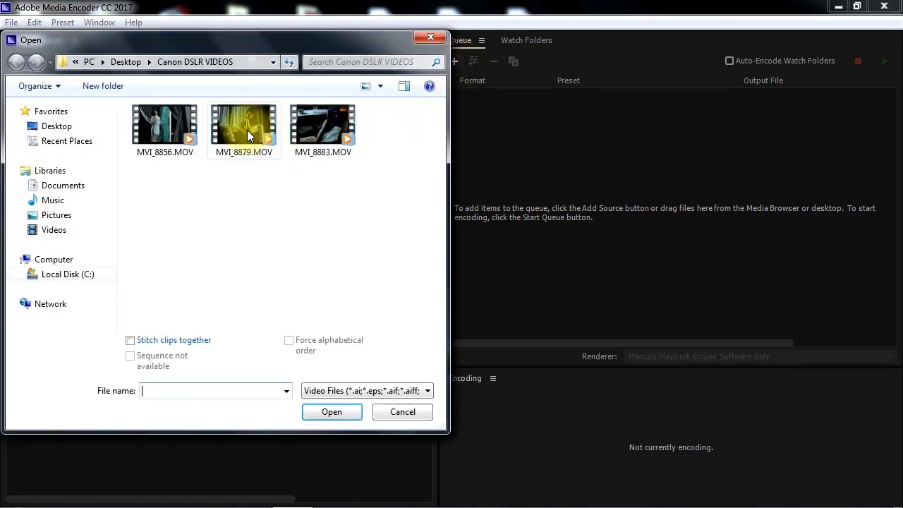
left_click(247, 130)
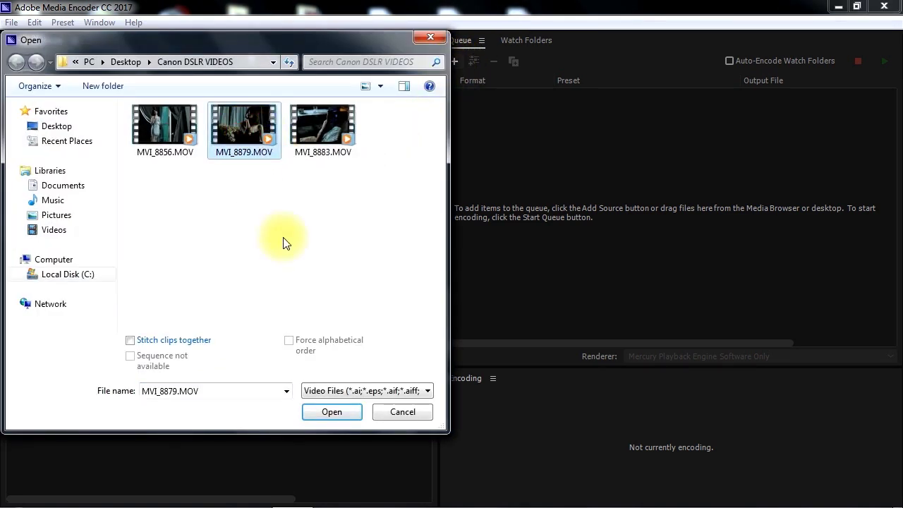
left_click(349, 412)
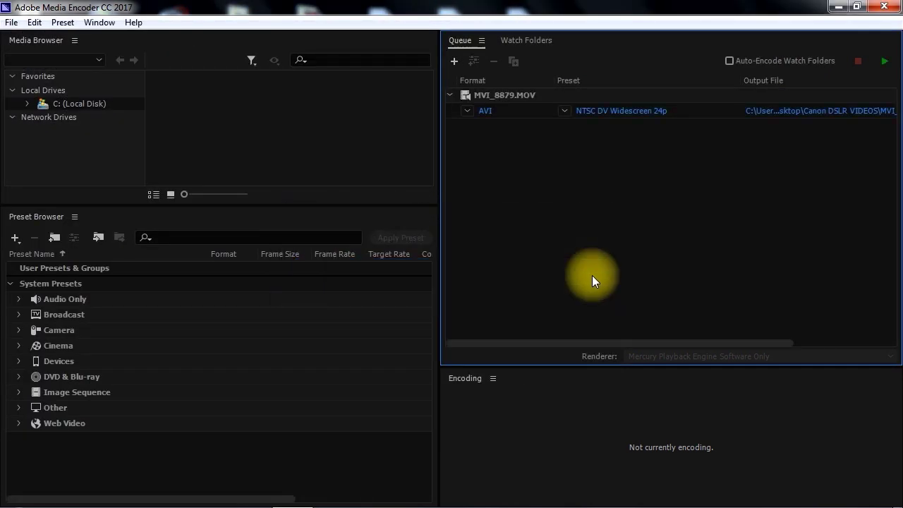
Step: Apply the Broadcast > HEVC (H.265) 'Match Source - High Bitrate' system preset to MVI_8879.MOV
left_click(69, 284)
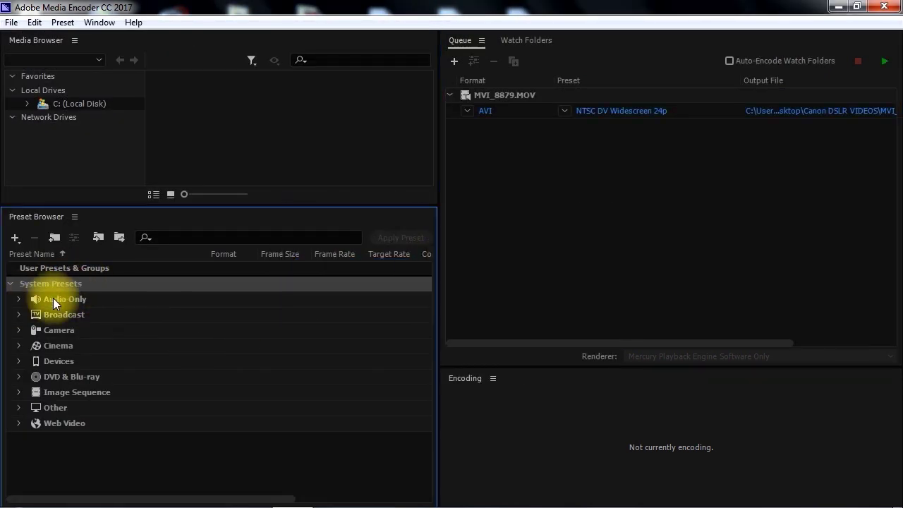
left_click(54, 314)
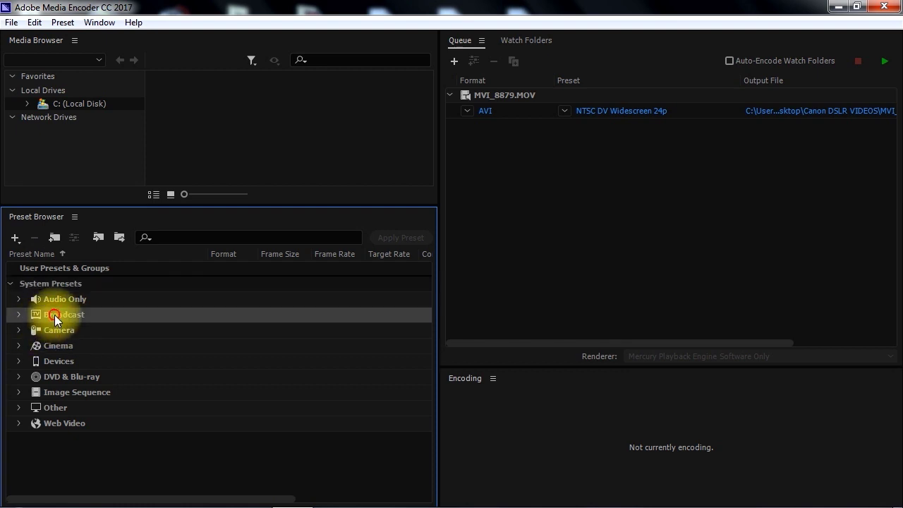
left_click(19, 315)
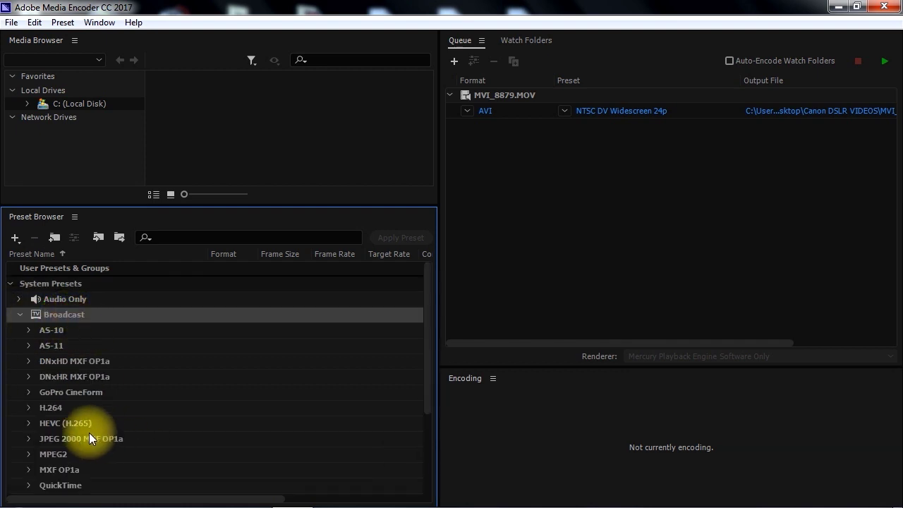
left_click(71, 423)
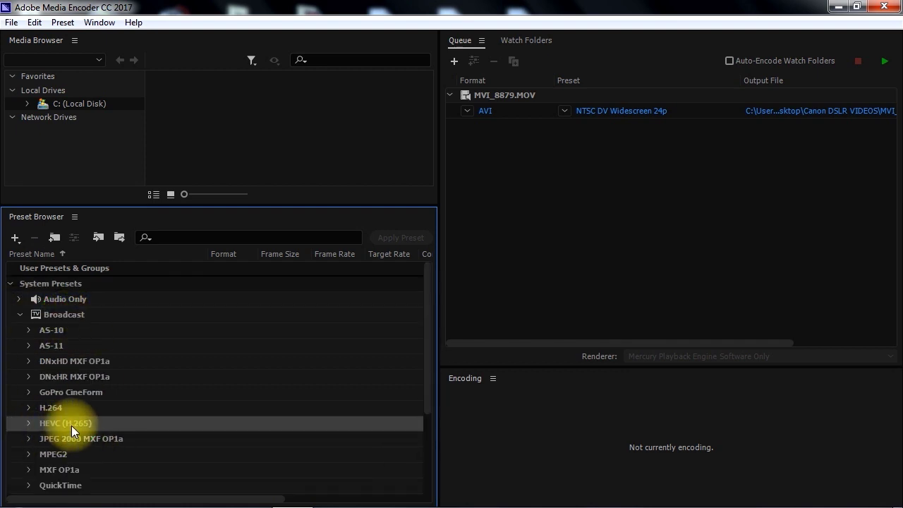
left_click(29, 424)
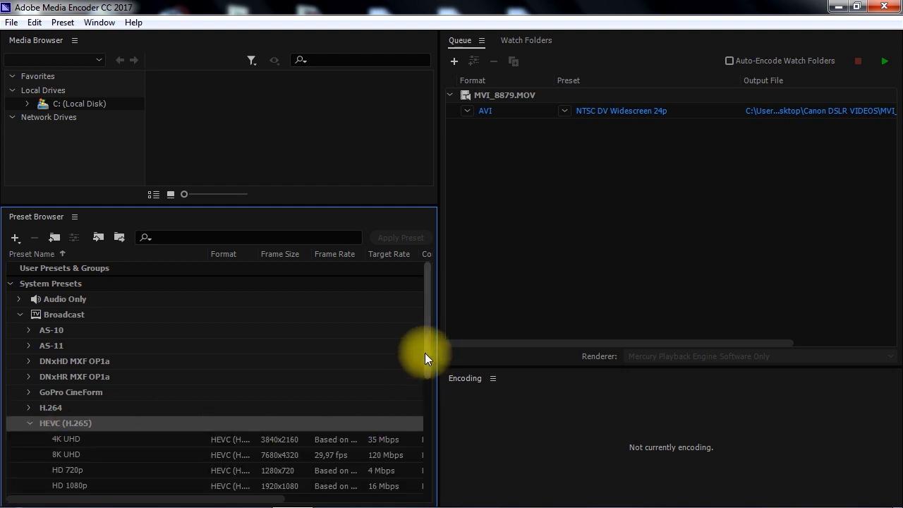
scroll(425, 353, "down", 3)
scroll(432, 397, "down", 2)
left_click(82, 407)
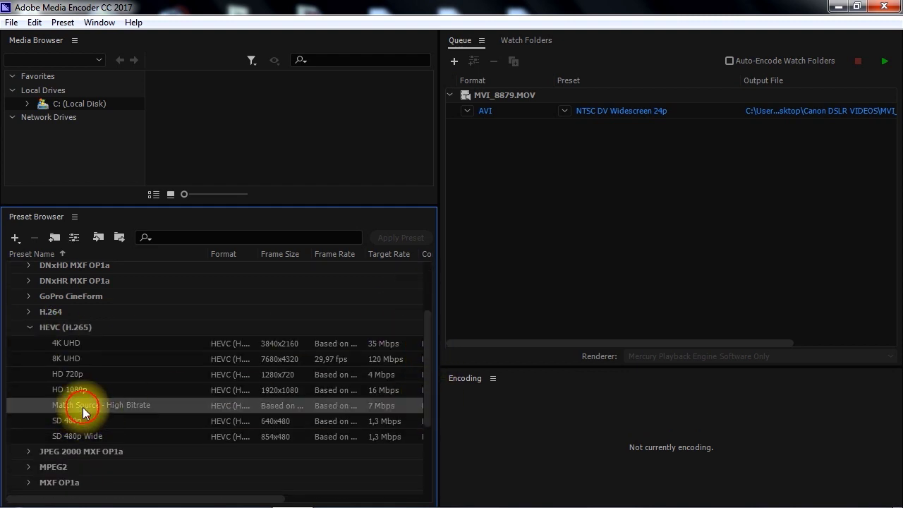
mouse_move(135, 405)
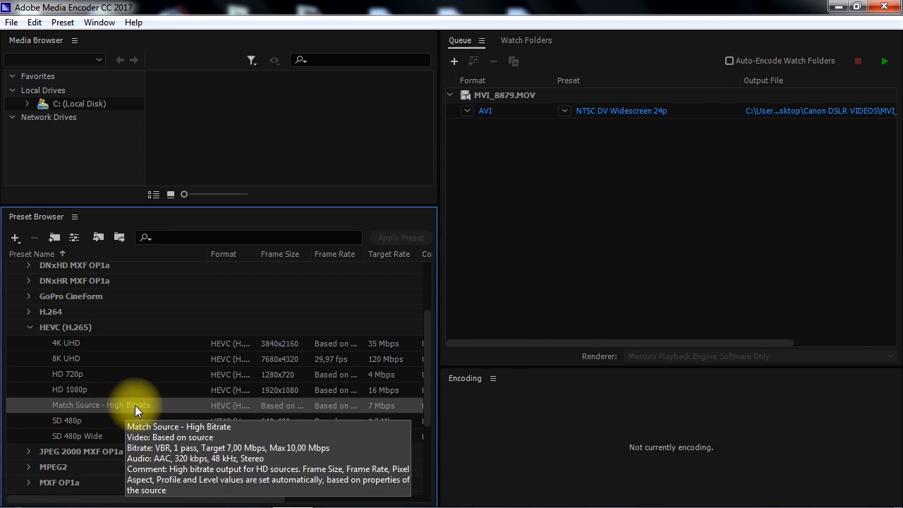
mouse_move(81, 407)
left_mouse_down()
mouse_move(513, 128)
mouse_move(500, 112)
mouse_move(498, 122)
left_mouse_up()
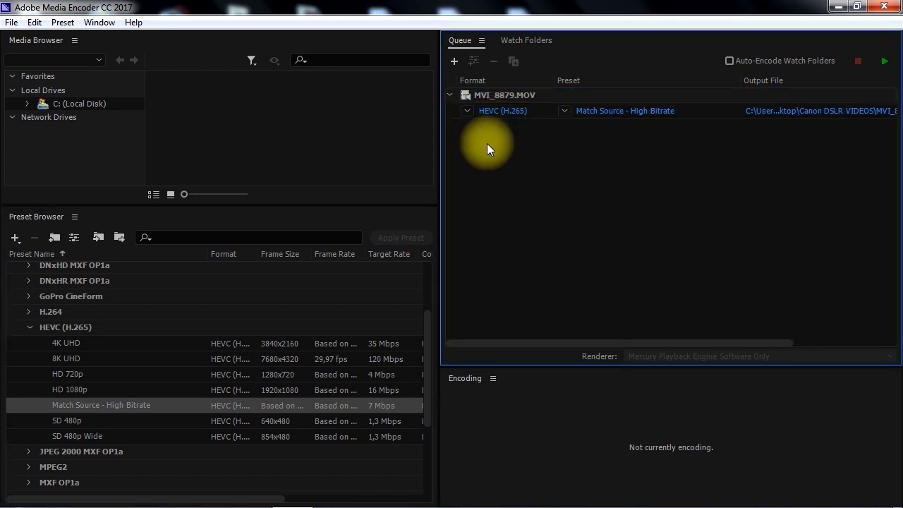
Step: Name the queued item's output file HEVC.mp4 in its export settings
left_click(601, 111)
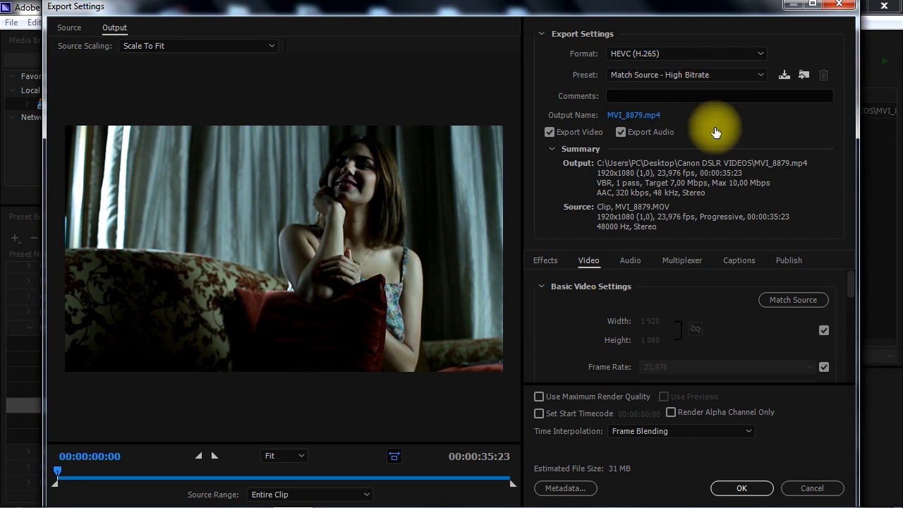
left_click(631, 115)
type("HEVC")
key("Return")
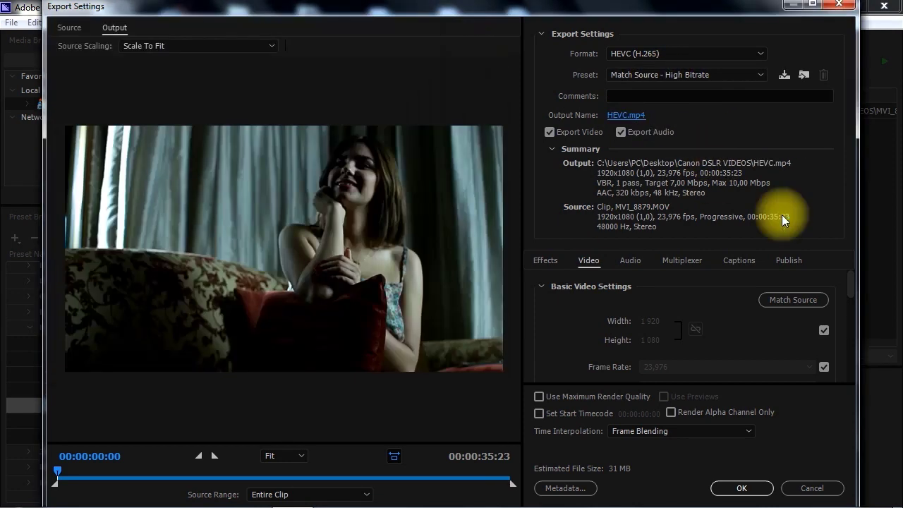
Step: Set the target video bitrate to 1 Mbps and use Frame Sampling time interpolation
scroll(811, 282, "down", 3)
scroll(851, 292, "down", 3)
scroll(854, 306, "down", 3)
scroll(850, 323, "down", 3)
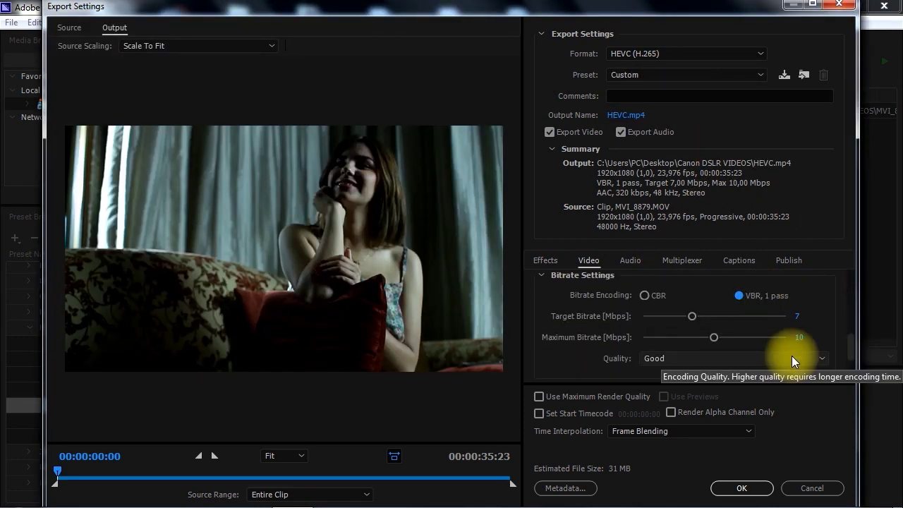
left_click(814, 337)
type("1")
scroll(776, 331, "down", 1)
scroll(681, 329, "down", 2)
left_click(539, 397)
left_click(680, 431)
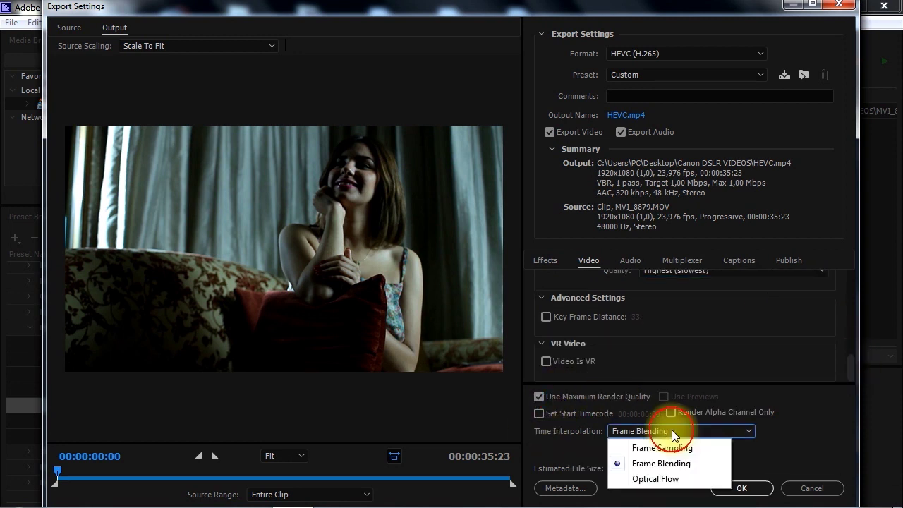
Step: Set the audio bitrate to 256 kbps
left_click(630, 260)
scroll(856, 343, "down", 3)
left_click(714, 335)
left_click(669, 286)
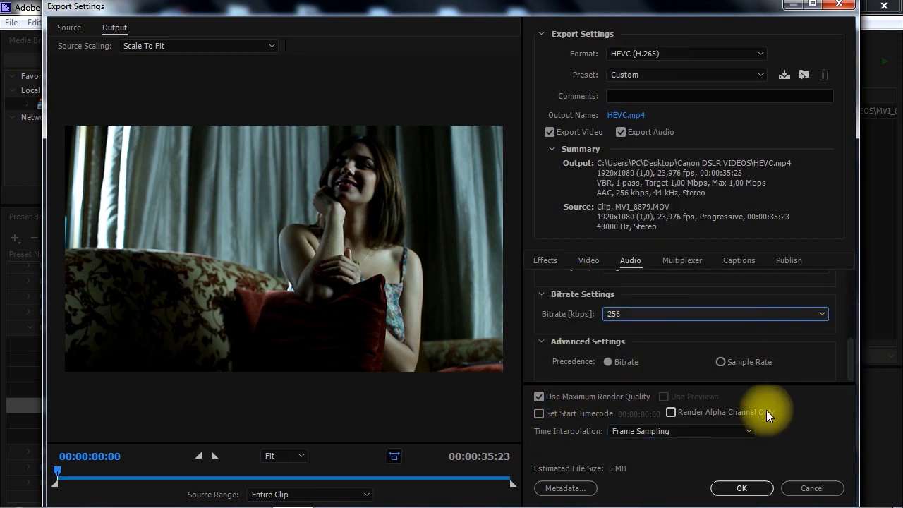
Step: Set the maximum video bitrate to 1 Mbps and confirm the custom HEVC settings
left_click(588, 261)
scroll(852, 326, "down", 5)
scroll(852, 365, "down", 5)
left_click_drag(852, 365, 852, 373)
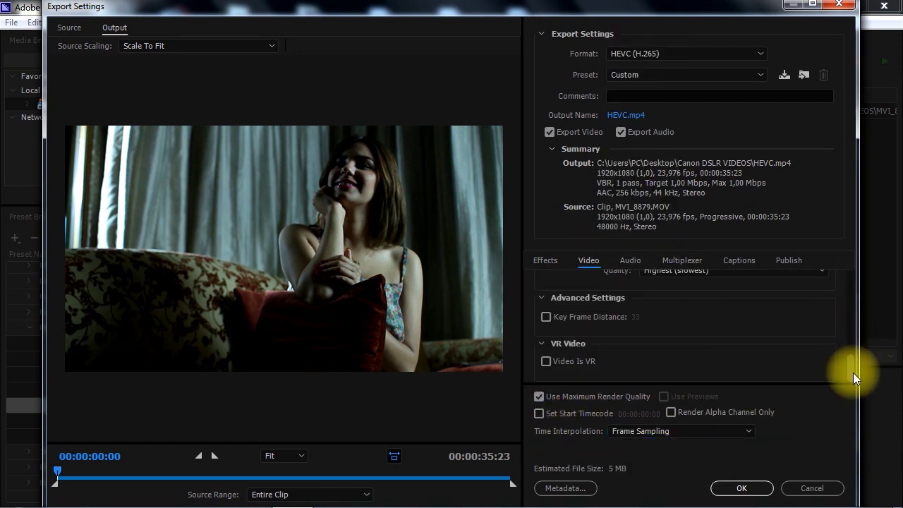
left_click(740, 486)
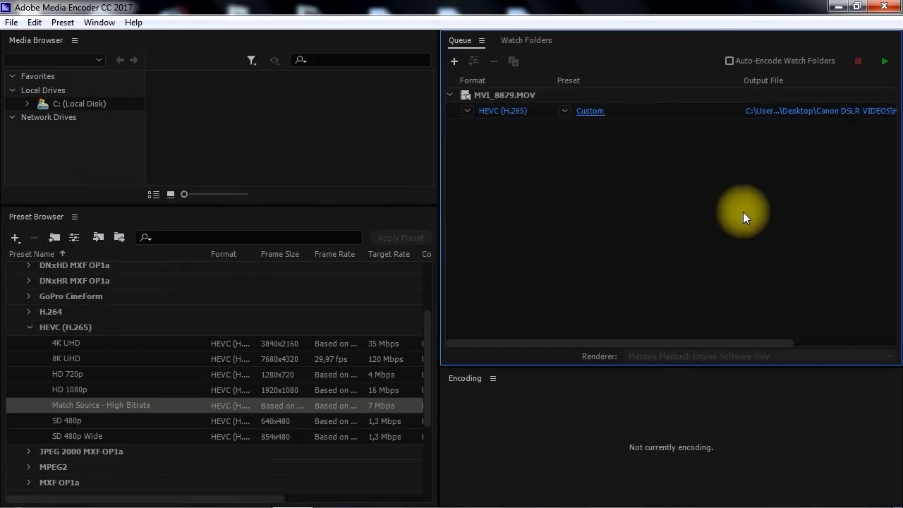
Step: Start the queue encoding MVI_8879.MOV to HEVC.mp4 and enlarge the Encoding panel
left_click(889, 63)
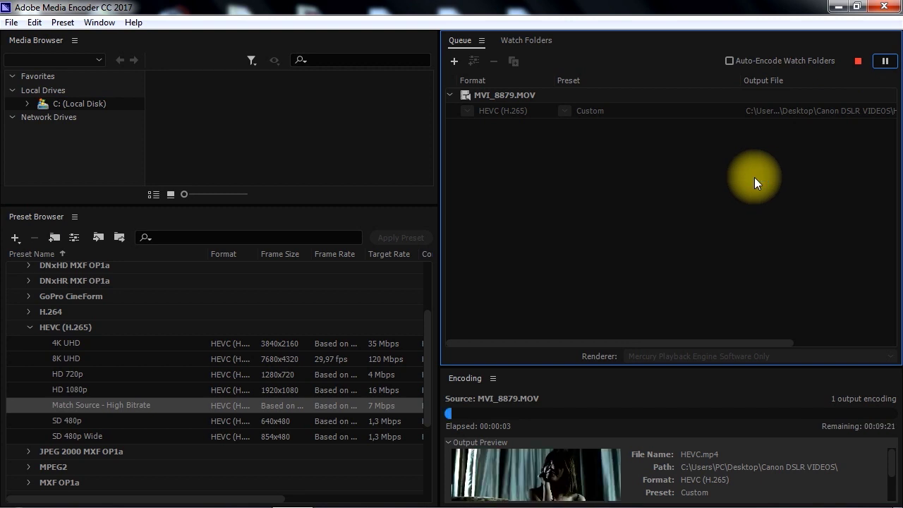
left_click_drag(614, 364, 626, 321)
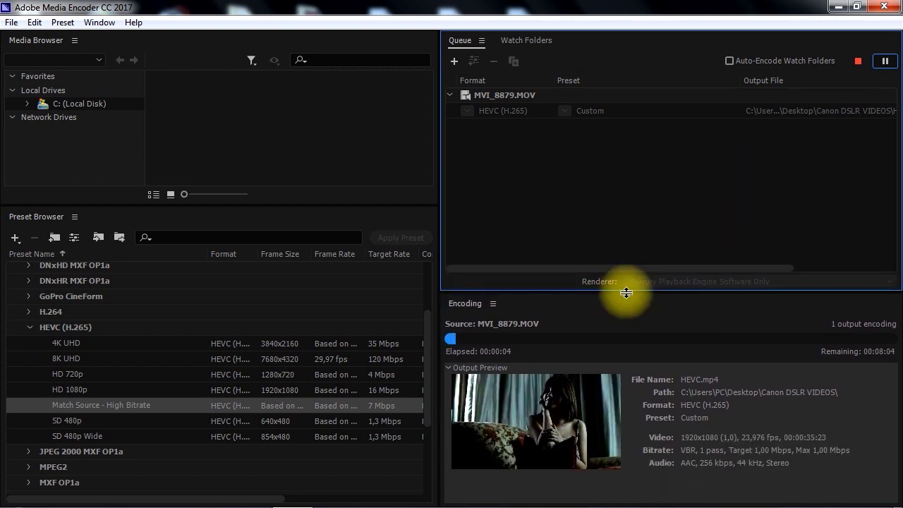